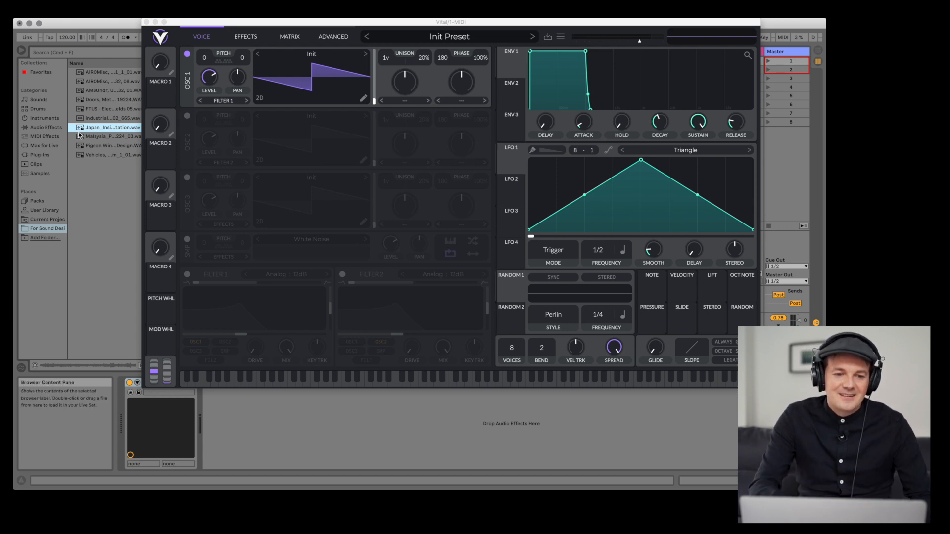
- Load the Japan Tokyo train station recording into Oscillator 1 as a 3D wavetable and shift its frame position
drag(84, 129, 310, 75)
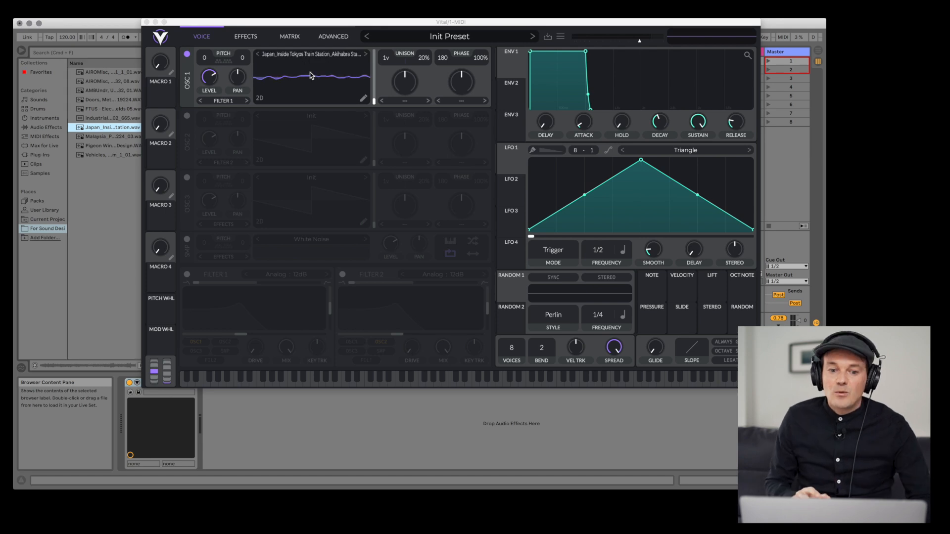
click(259, 99)
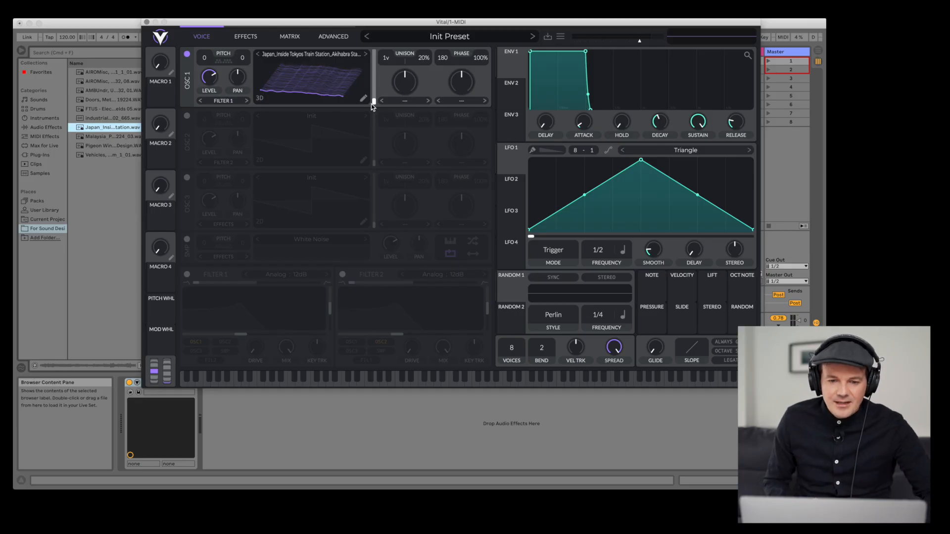
drag(372, 103, 374, 77)
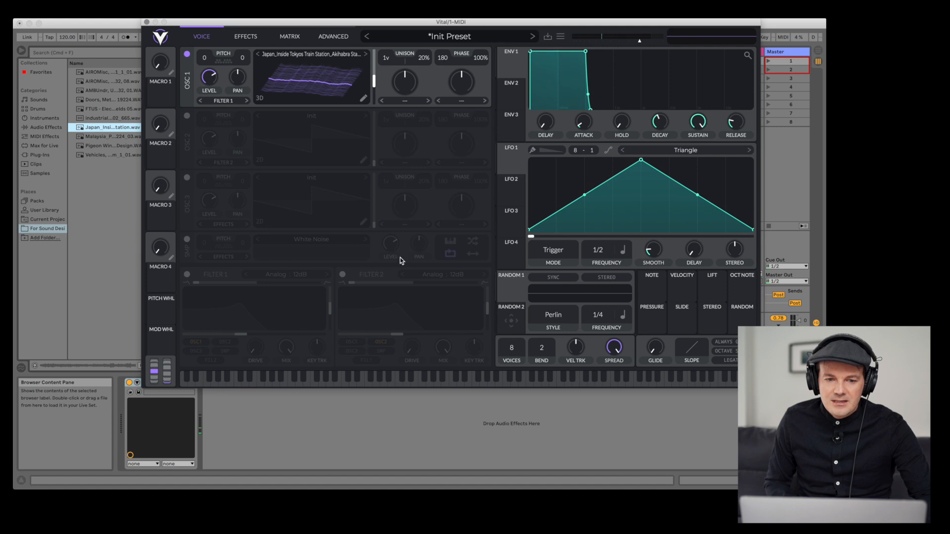
- Set Oscillator 1's pitch to -9 semitones and route Random 1 to modulate its wavetable frame position
drag(205, 73, 205, 91)
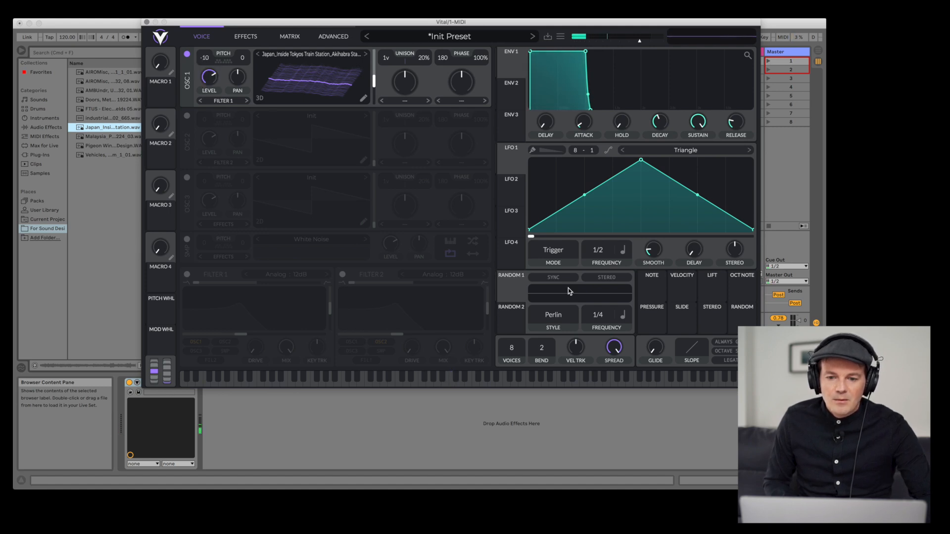
mouse_move(517, 299)
drag(514, 297, 356, 84)
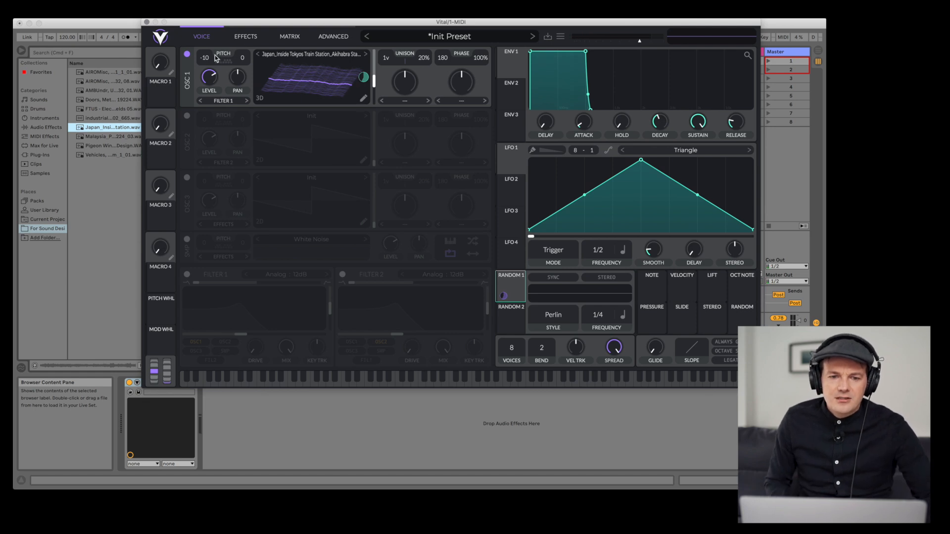
mouse_move(207, 60)
mouse_down()
mouse_move(206, 86)
mouse_move(207, 29)
mouse_move(206, 59)
mouse_up()
drag(374, 81, 373, 100)
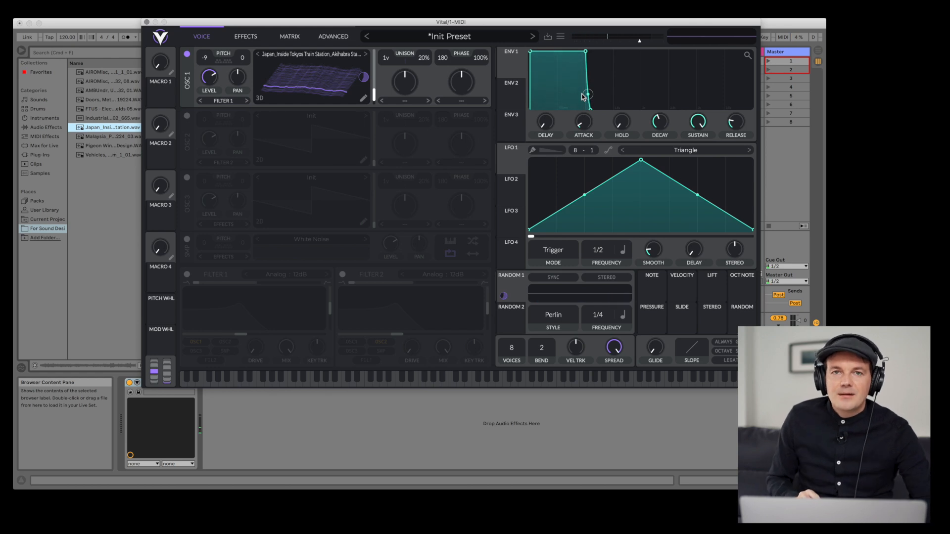
- Enable Oscillator 2 and load the FTUS - Electromagnetic Fields 05 recording into it
click(186, 117)
key(a)
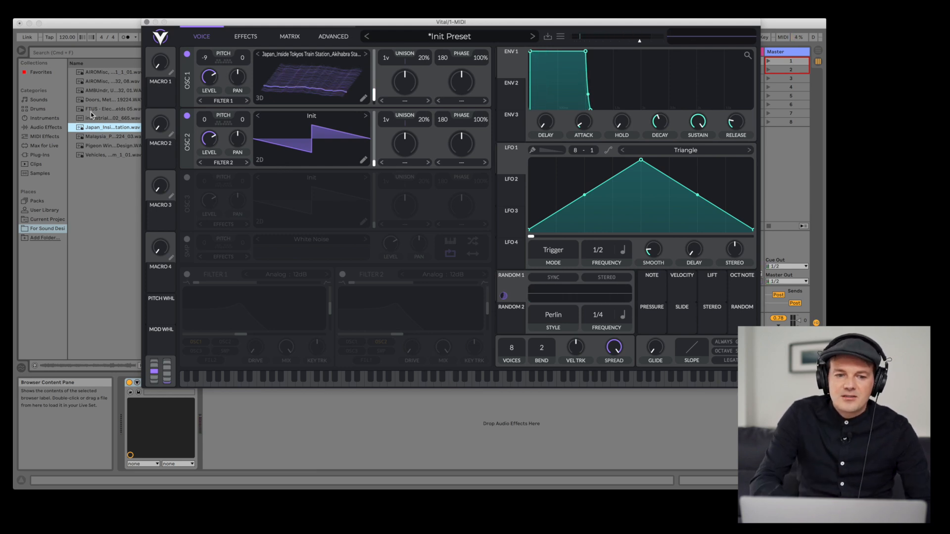
drag(92, 112, 297, 139)
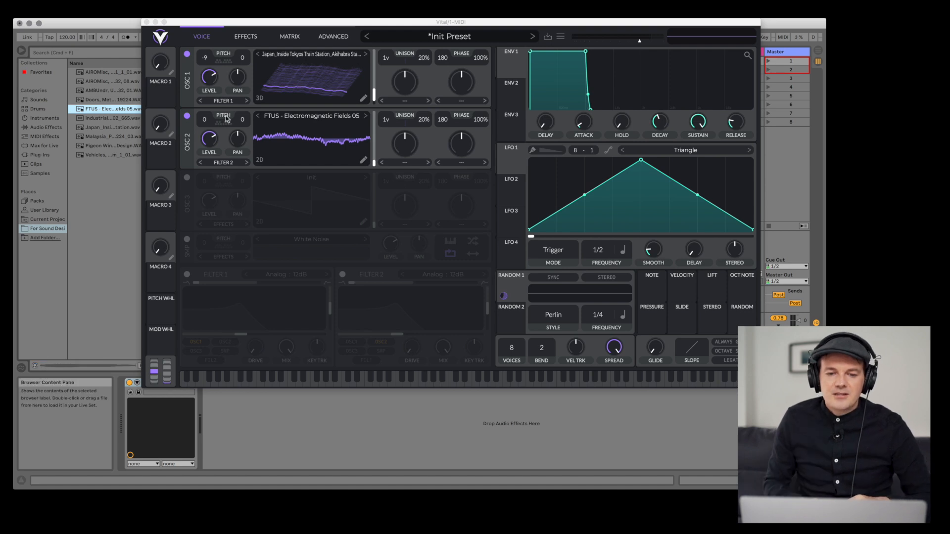
- Audition the patch by playing a few notes on the computer keyboard
key(s)
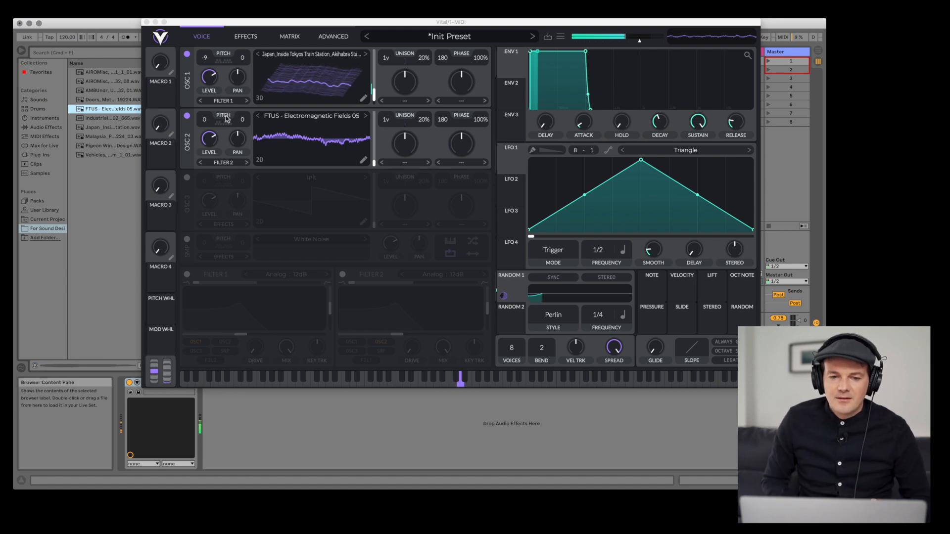
key(g)
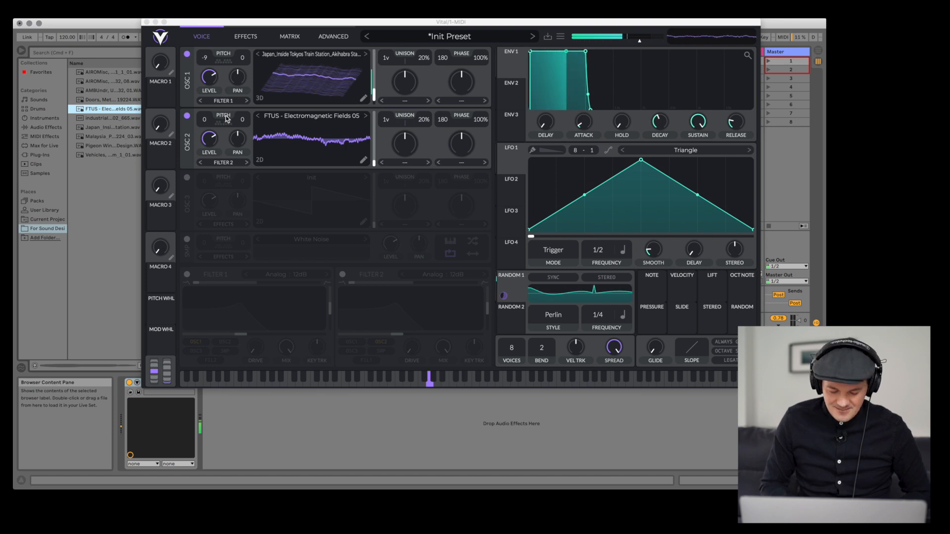
key(j)
key(h)
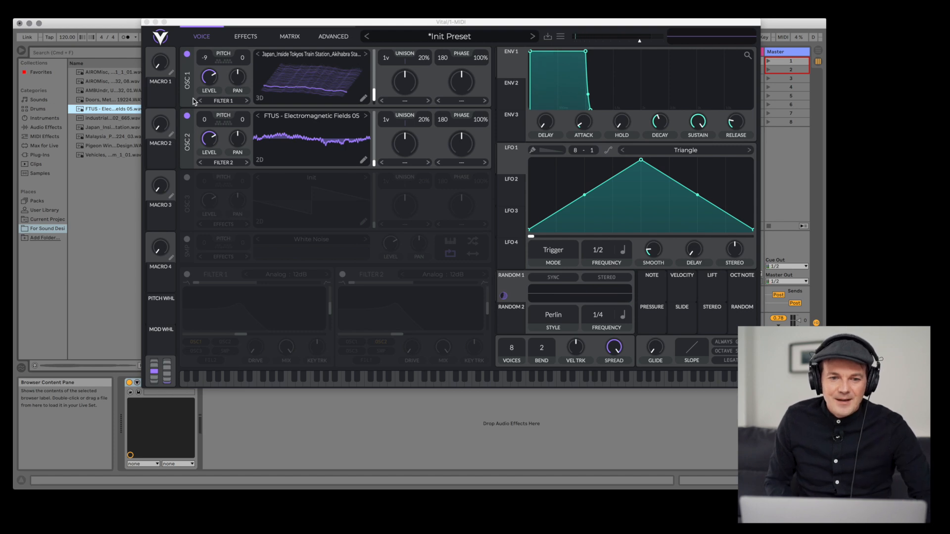
- Enable the Reverb and Compressor effects and lower the master output to about -13.65 dB
click(239, 37)
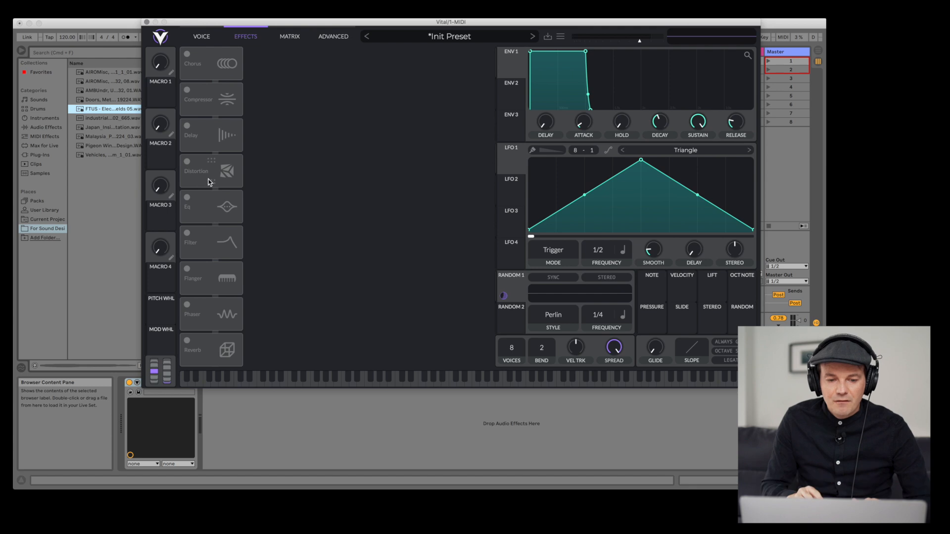
click(188, 341)
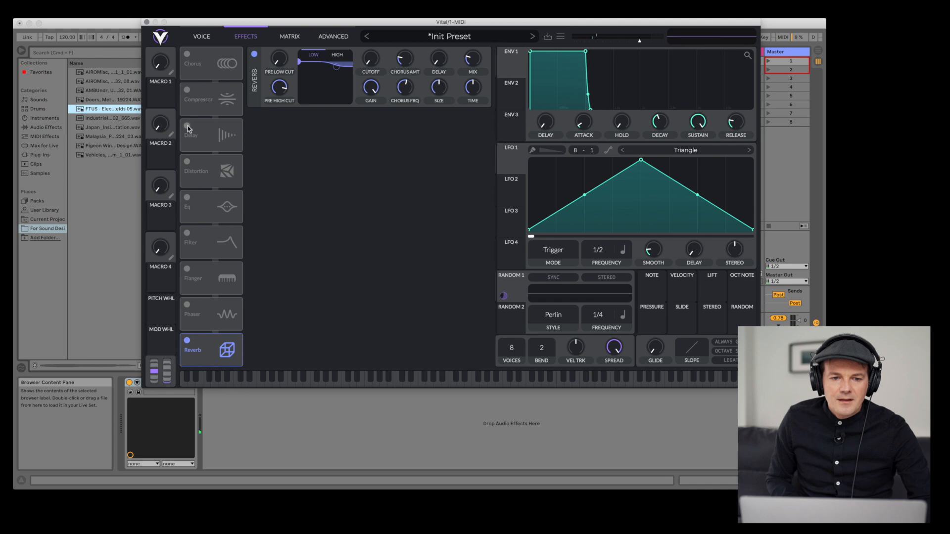
click(187, 90)
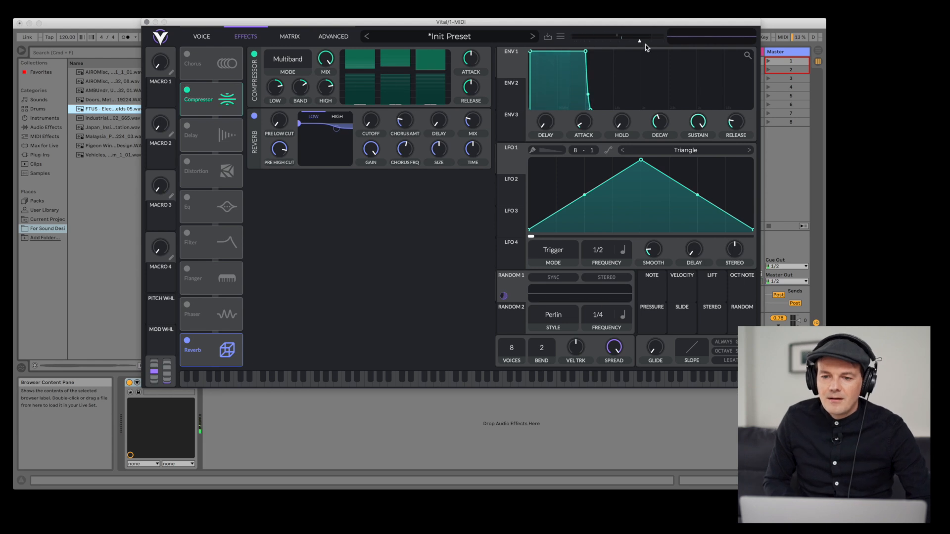
drag(636, 43, 625, 43)
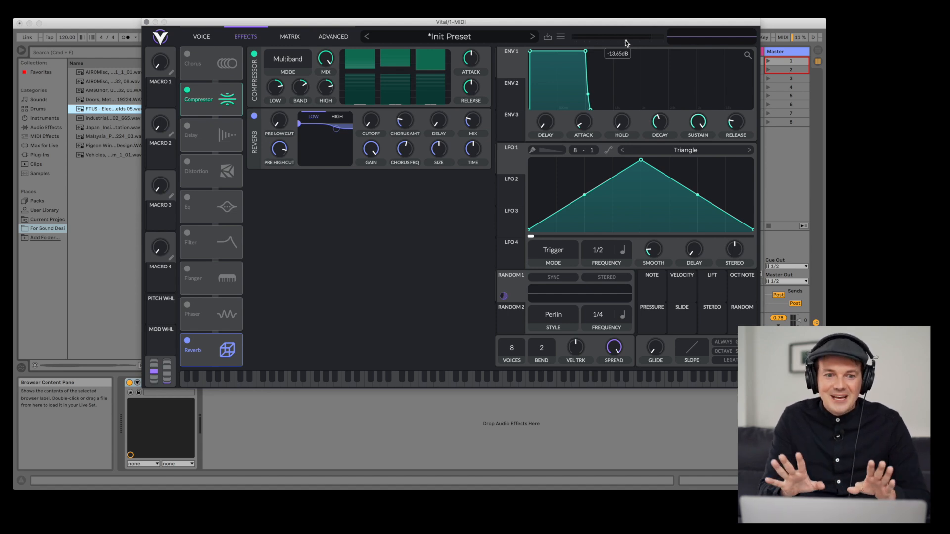
- Enable Oscillator 3 and load the Vehicles Train Russian Diesel recording into it
click(200, 36)
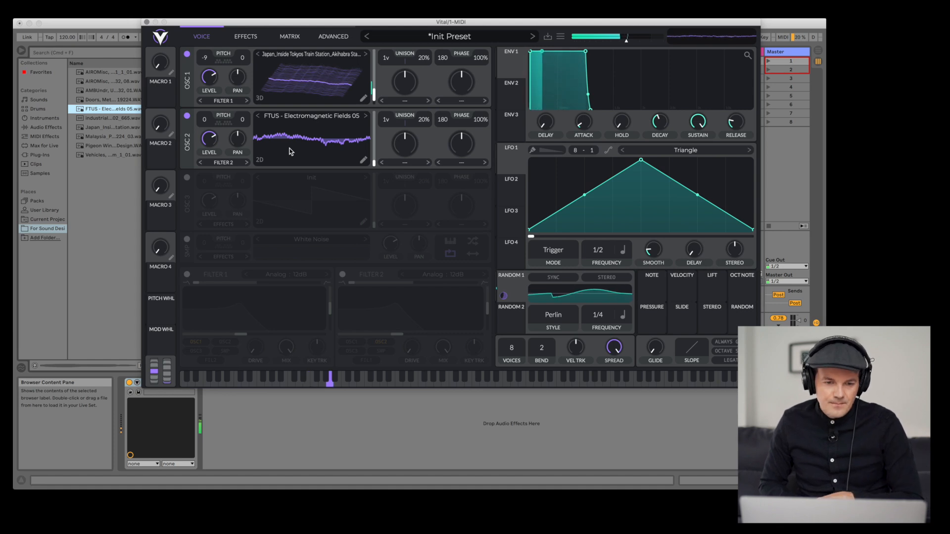
click(186, 179)
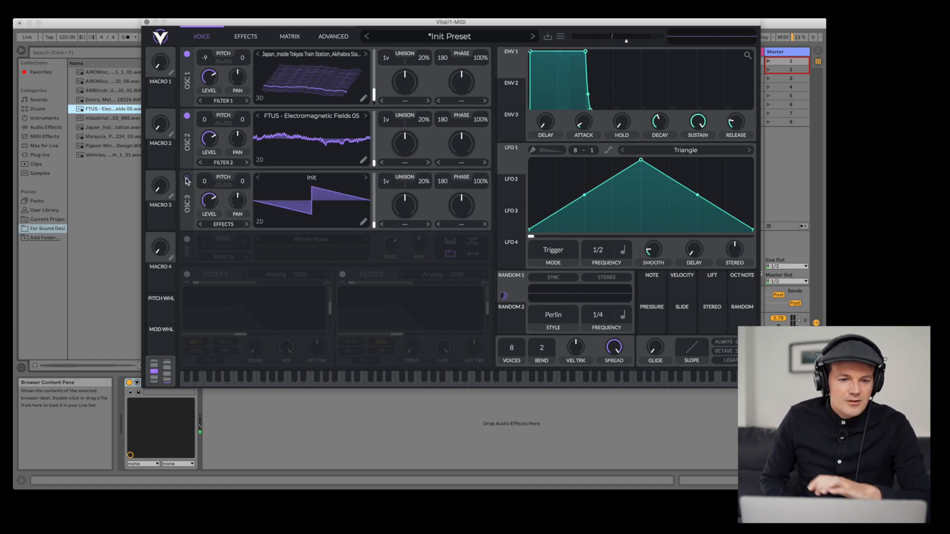
click(98, 156)
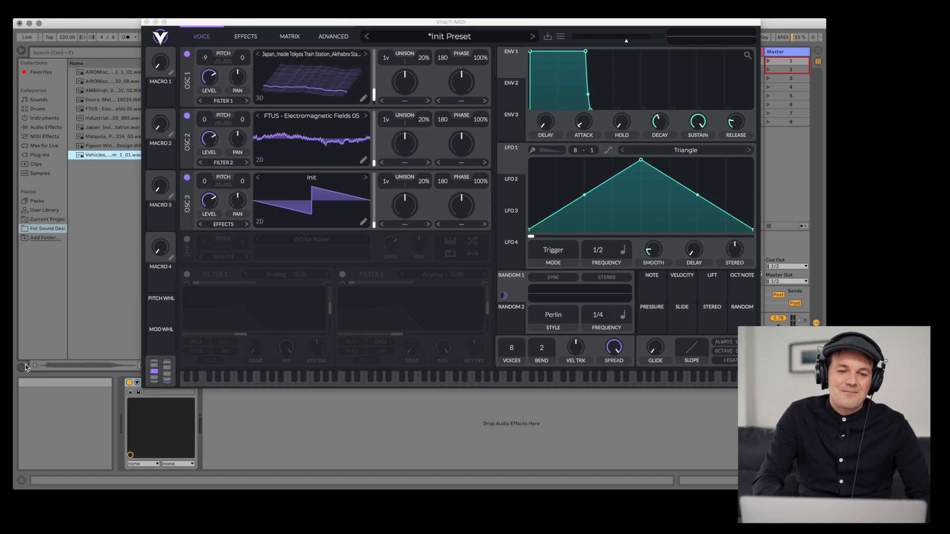
drag(84, 158, 294, 205)
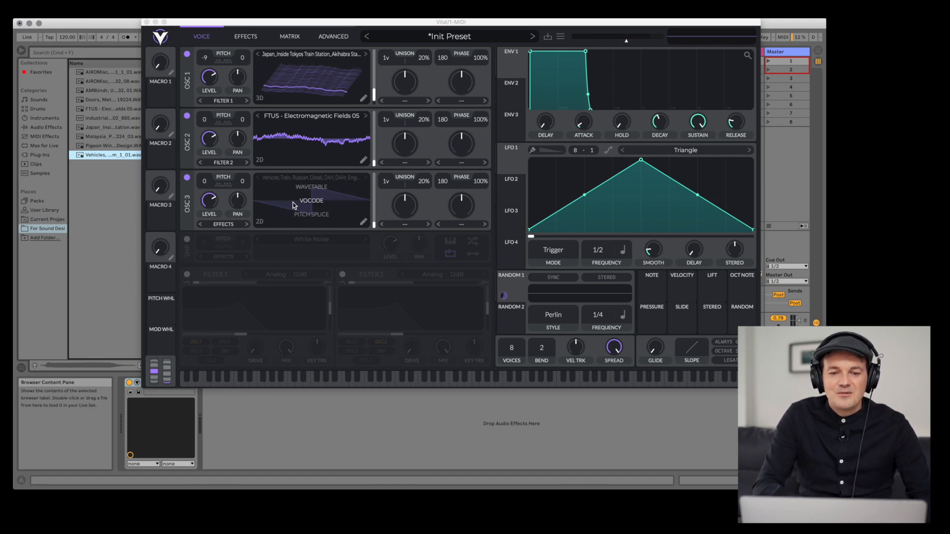
- Switch Oscillator 3 to 3D view, shift its frame position, and set its pitch to 24 semitones
click(258, 223)
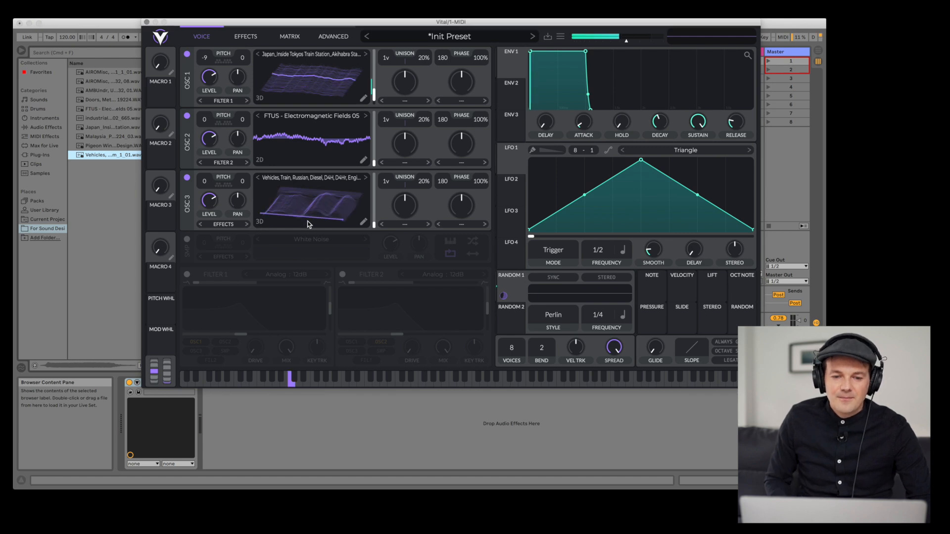
drag(374, 225, 375, 199)
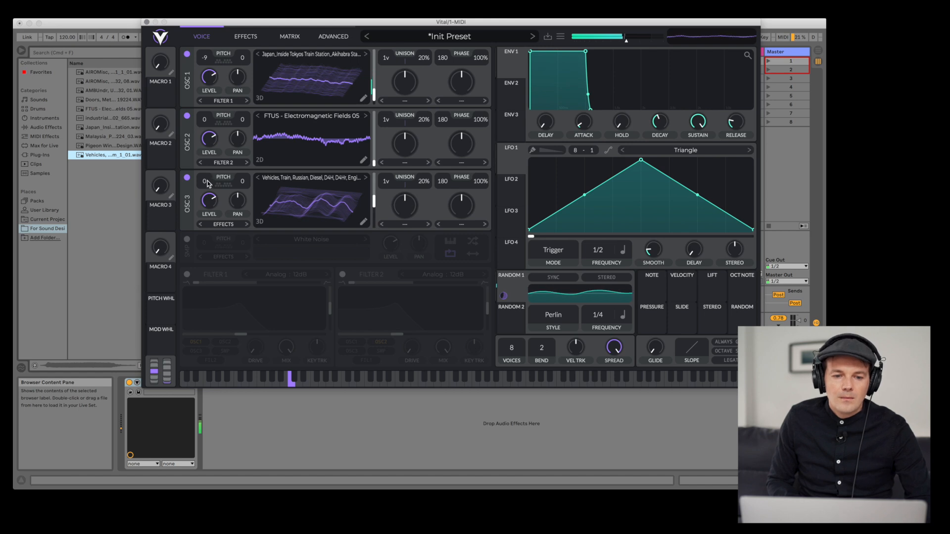
drag(206, 164, 209, 127)
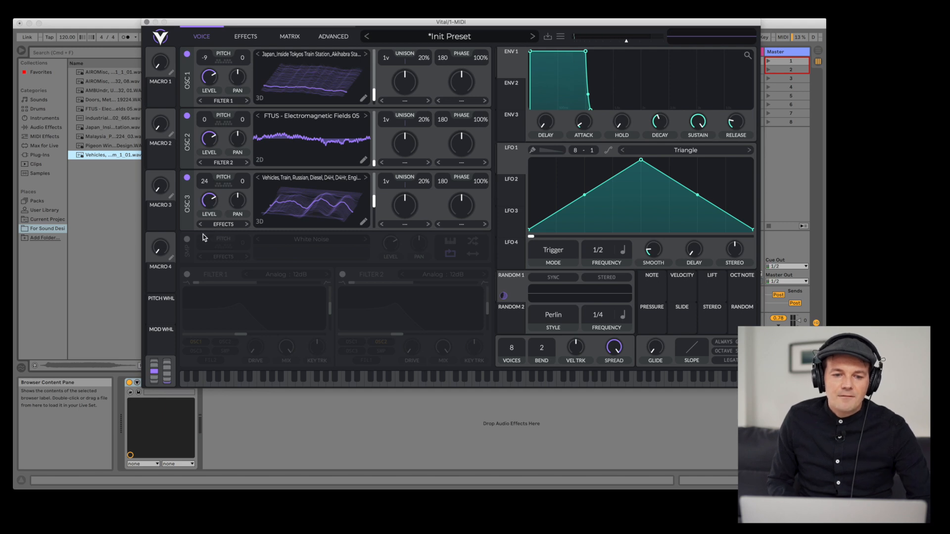
- Enable the sample oscillator, load the Malaysia Penang waterfall recording into it, and set its pitch to -15
click(187, 240)
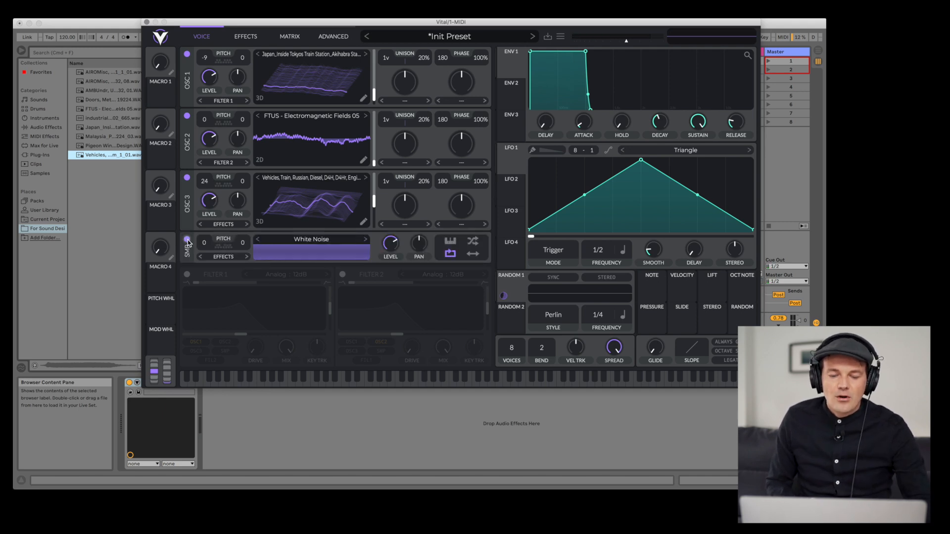
click(366, 240)
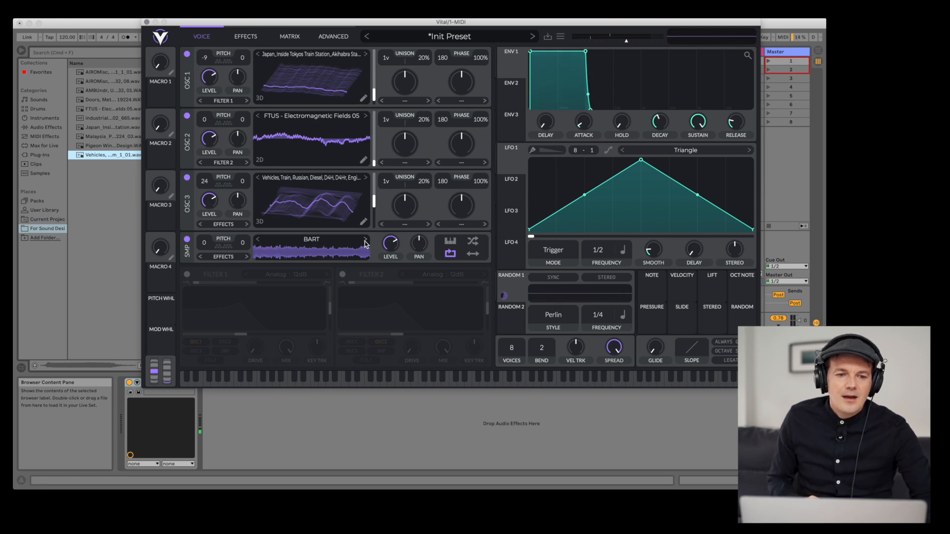
click(96, 137)
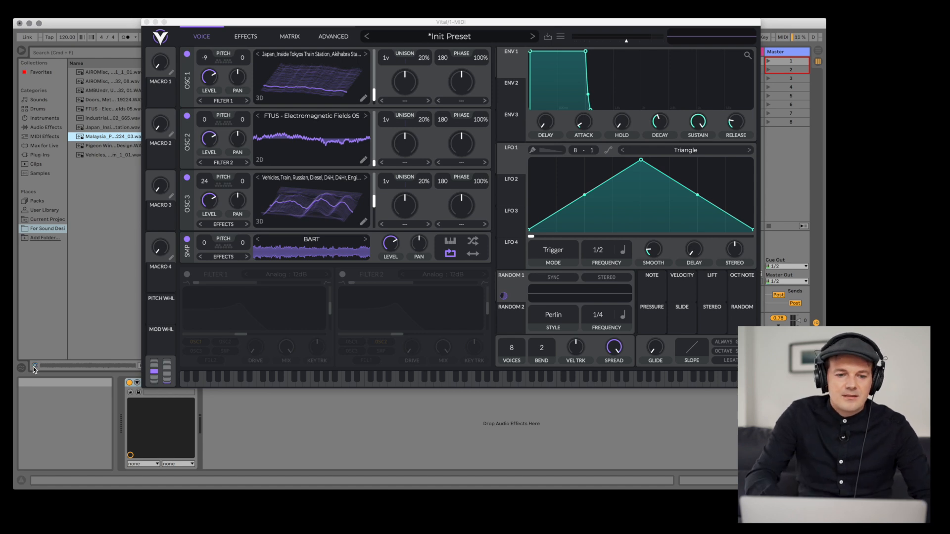
drag(102, 140, 292, 252)
drag(205, 244, 207, 282)
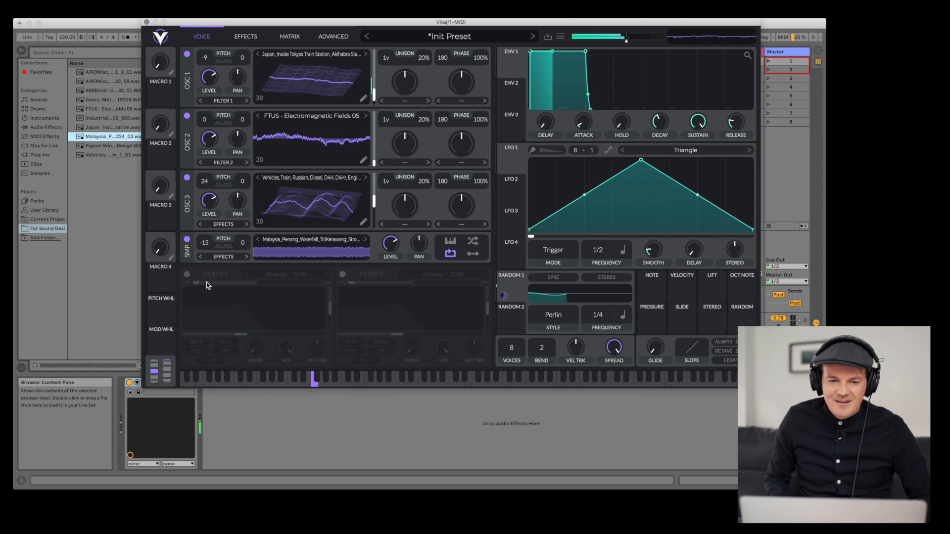
- Search the browser for "val" and load ValhallaSupermassive onto the track
click(78, 55)
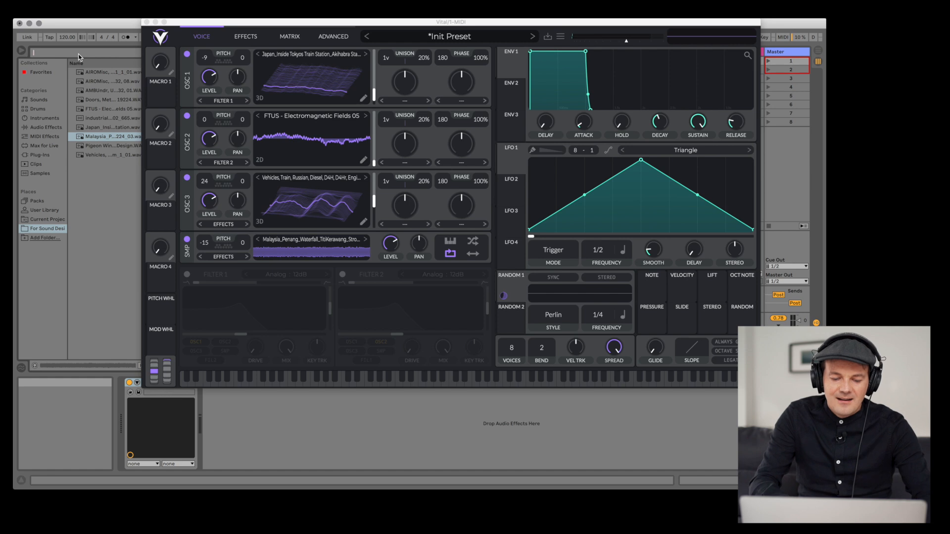
text(val)
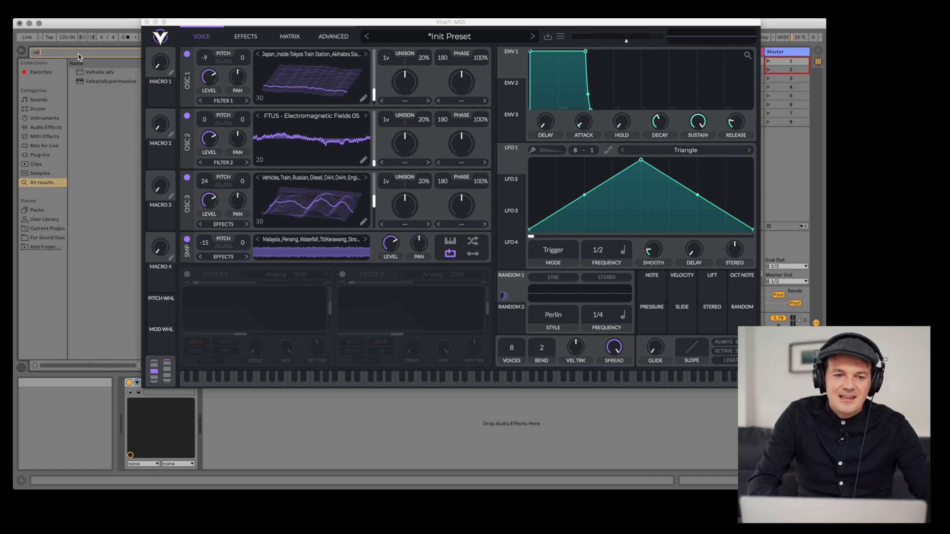
click(92, 80)
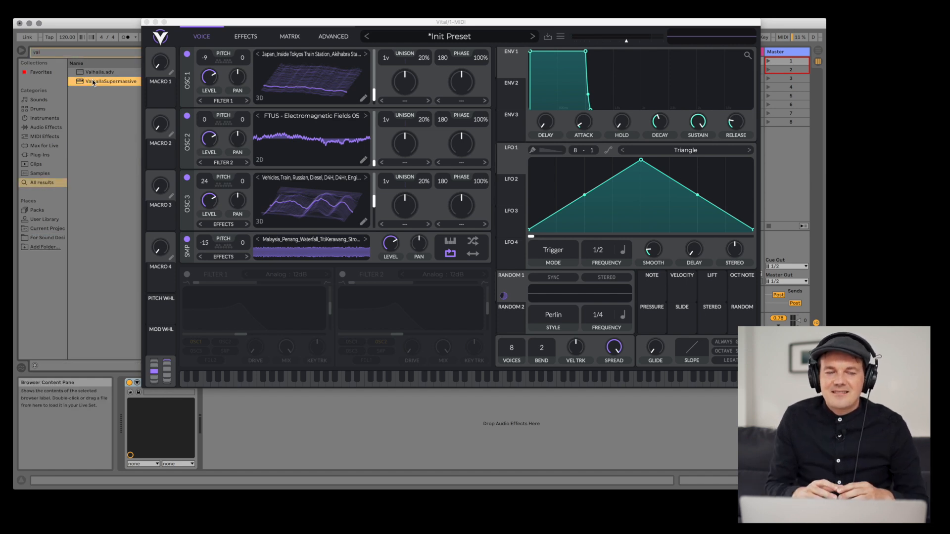
double_click(92, 81)
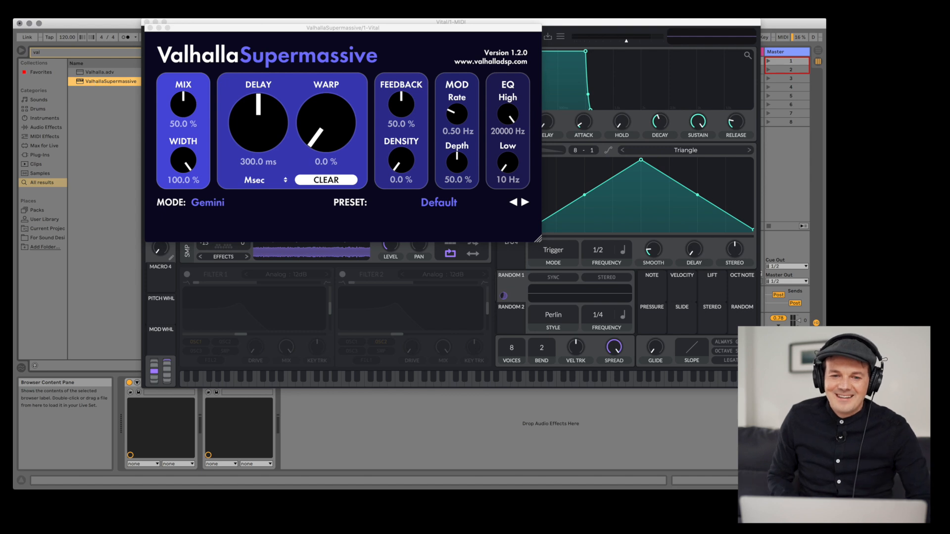
- Apply the SFX > Pulsars > Vger preset in ValhallaSupermassive and reposition its window
drag(377, 27, 284, 30)
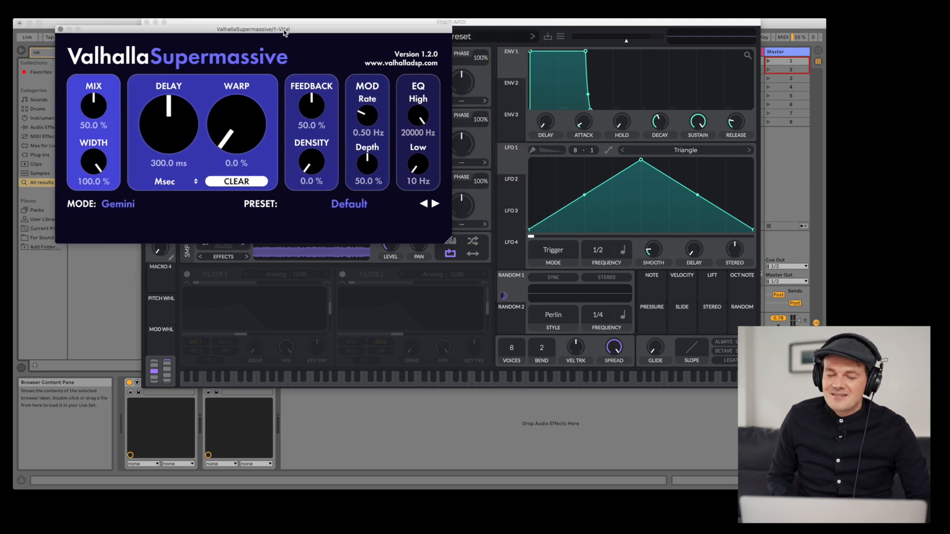
click(352, 203)
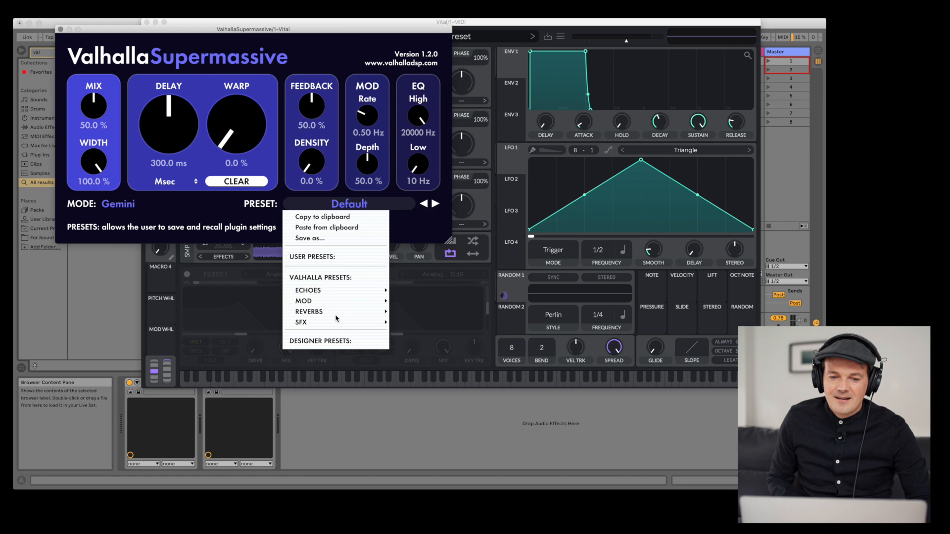
mouse_move(336, 321)
mouse_move(413, 310)
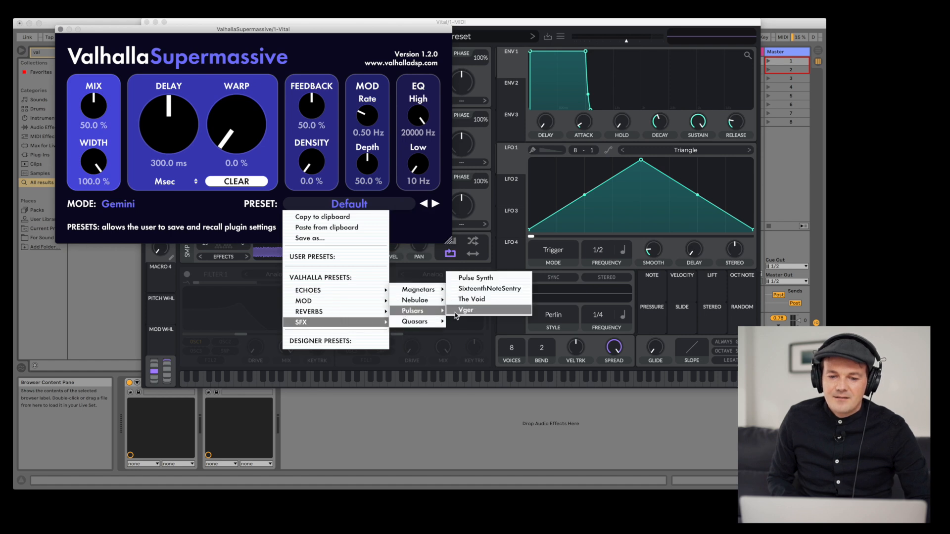
click(465, 310)
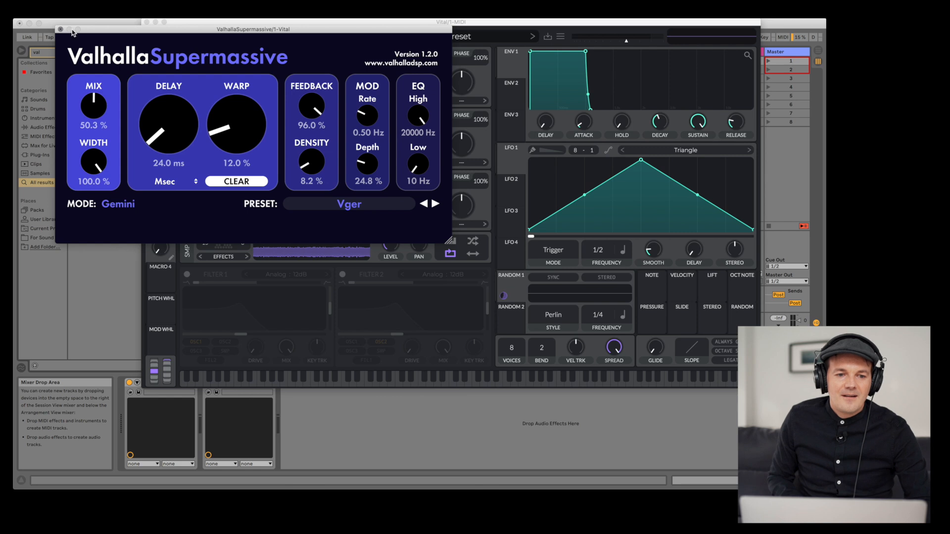
drag(99, 34, 520, 57)
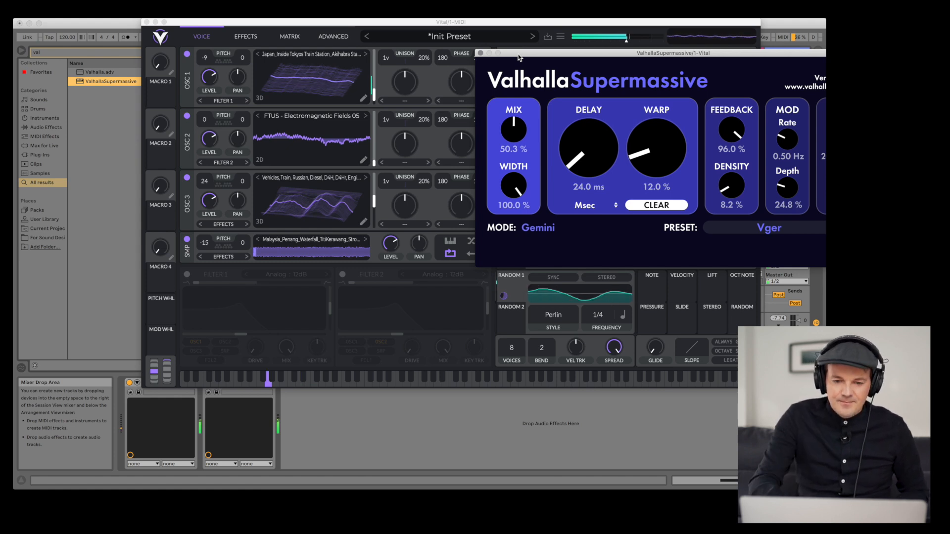
- Nudge Oscillator 3's frame position, retune Oscillator 1 to 7 and the sample oscillator to 5 semitones, and adjust Oscillator 3's pitch
click(375, 201)
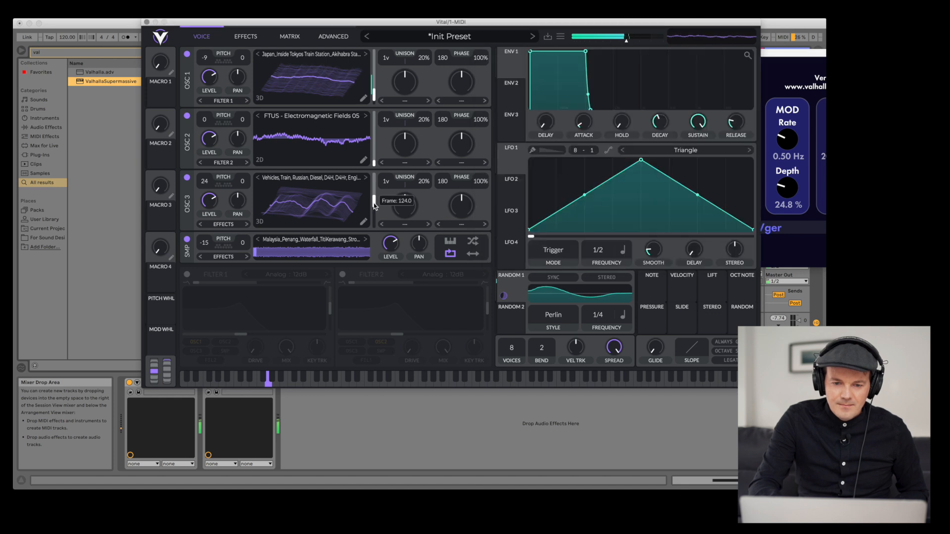
drag(372, 198, 372, 199)
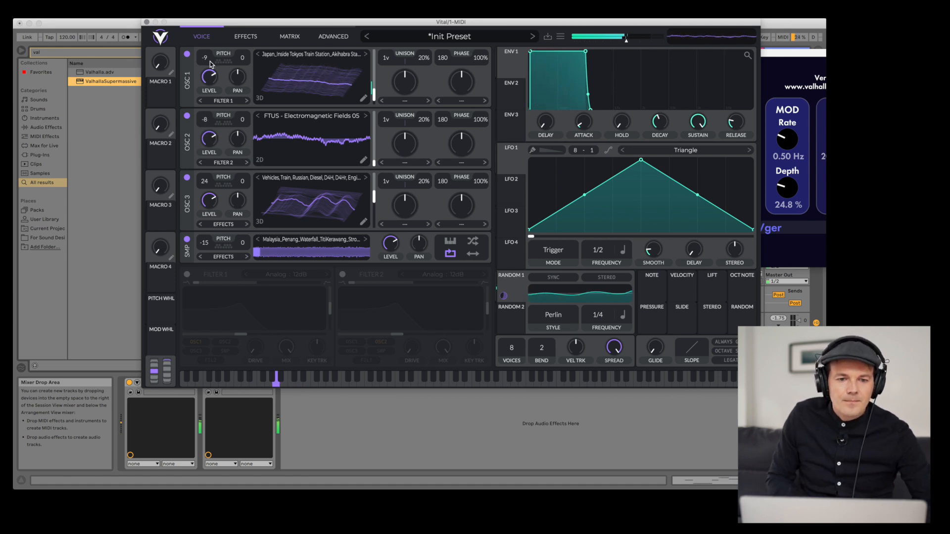
drag(206, 29, 205, 21)
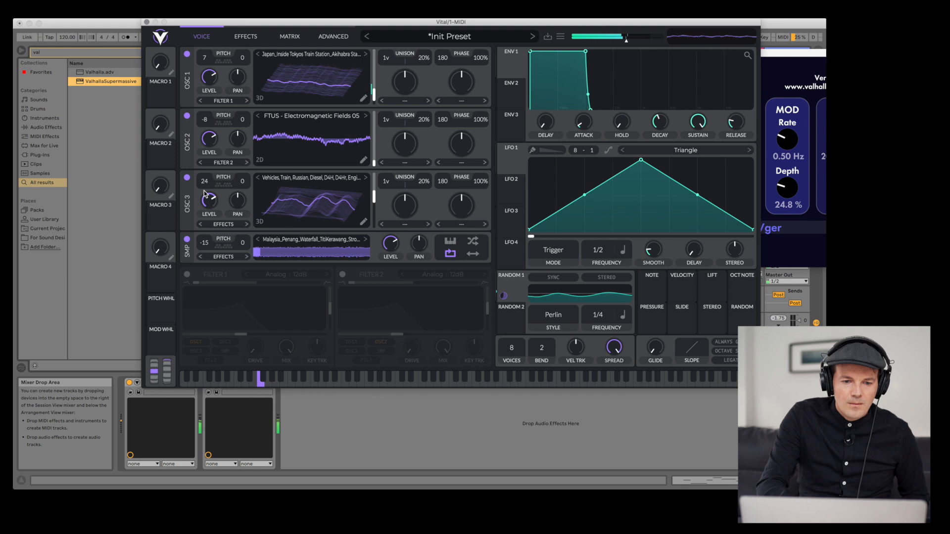
drag(204, 241, 206, 225)
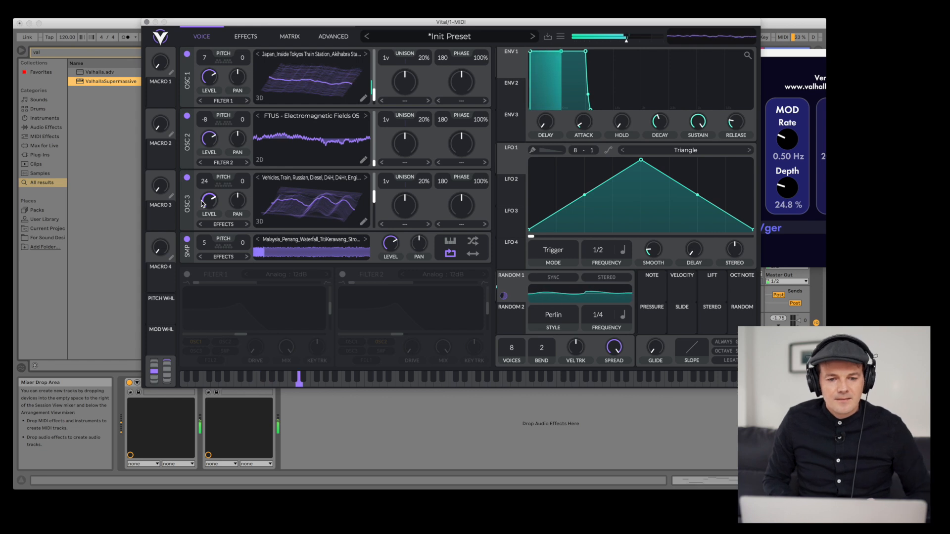
drag(204, 182, 204, 193)
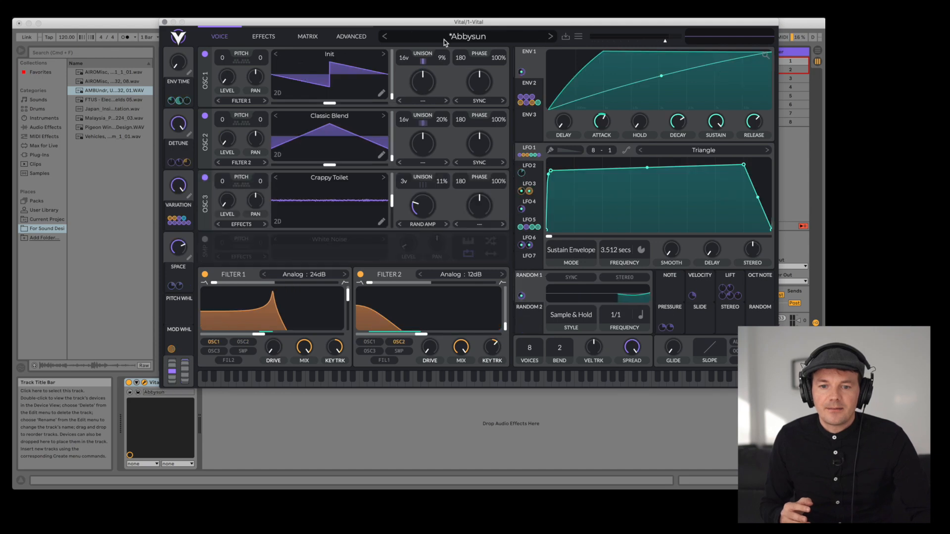
- Open the preset browser and load the A Night in Kalyan preset
click(444, 39)
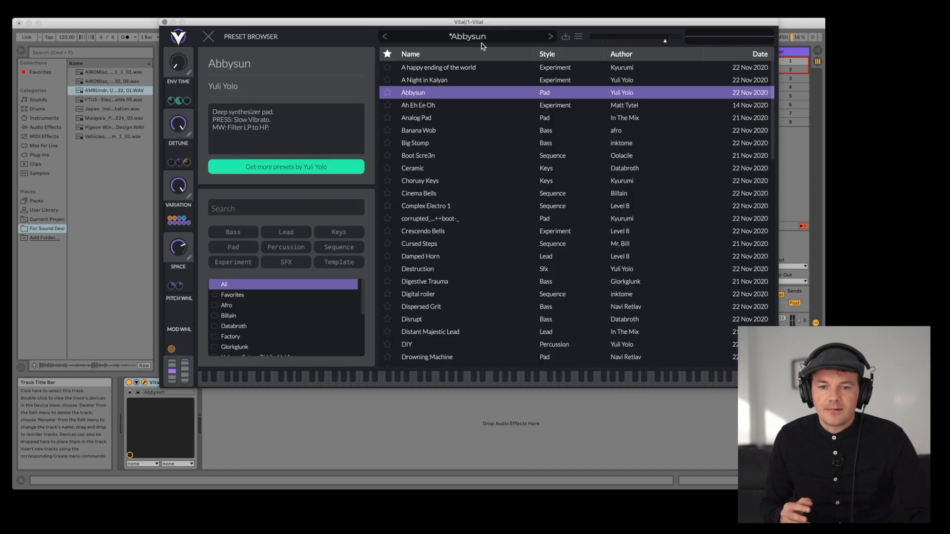
scroll(445, 198, down, 5)
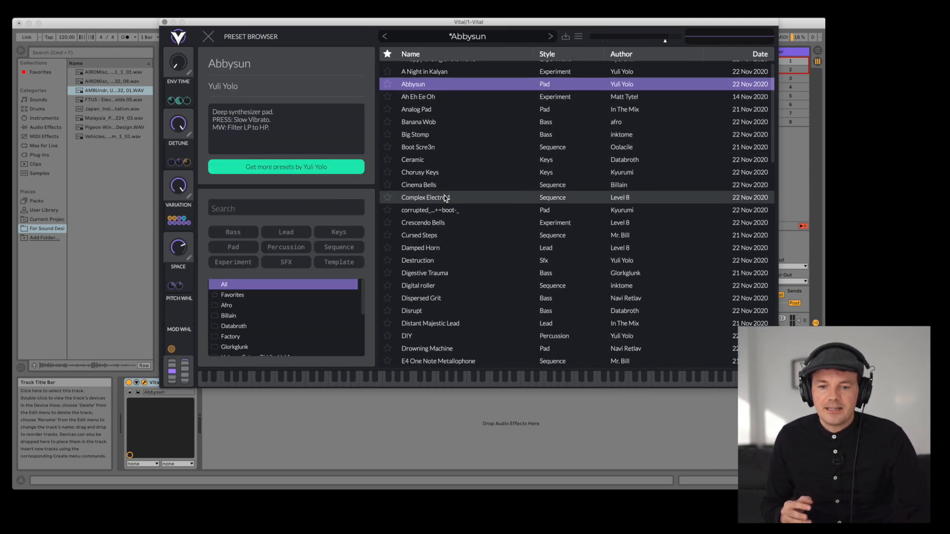
scroll(445, 197, up, 5)
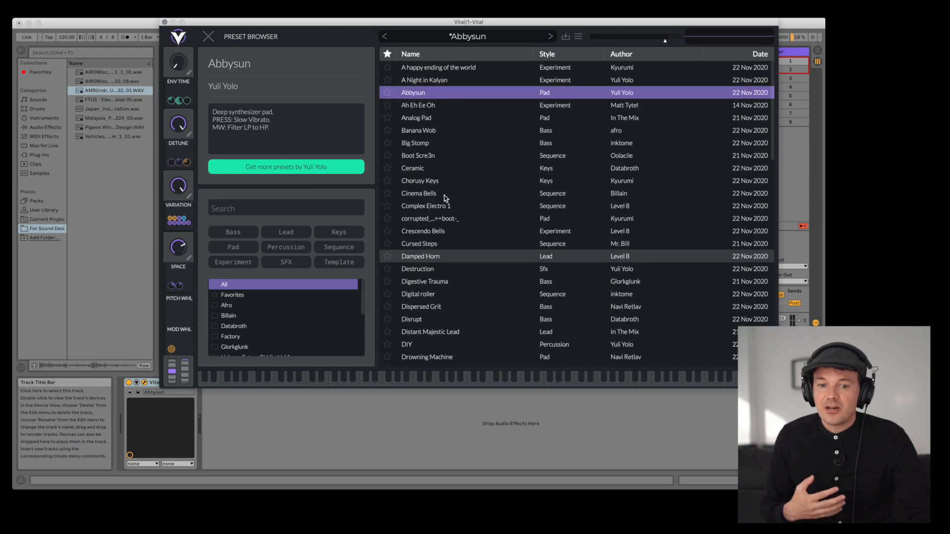
click(447, 82)
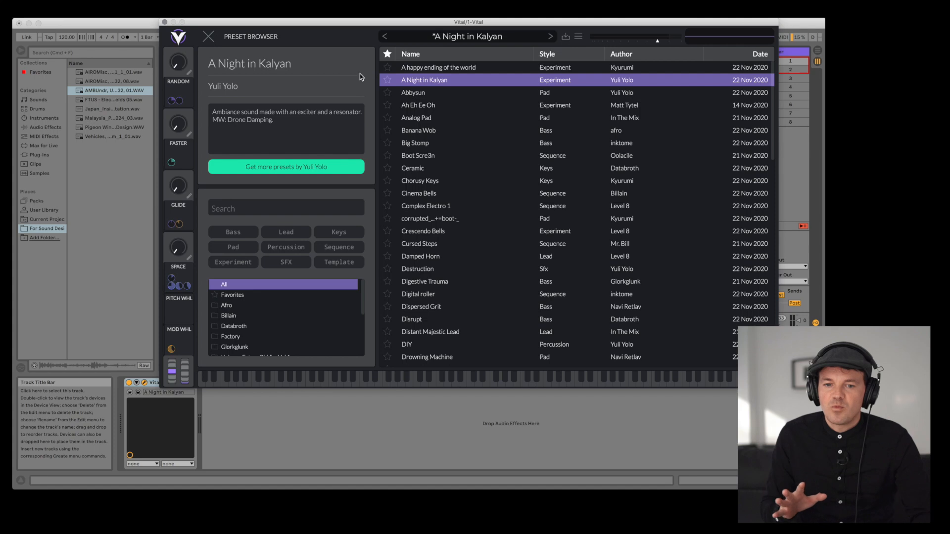
click(208, 37)
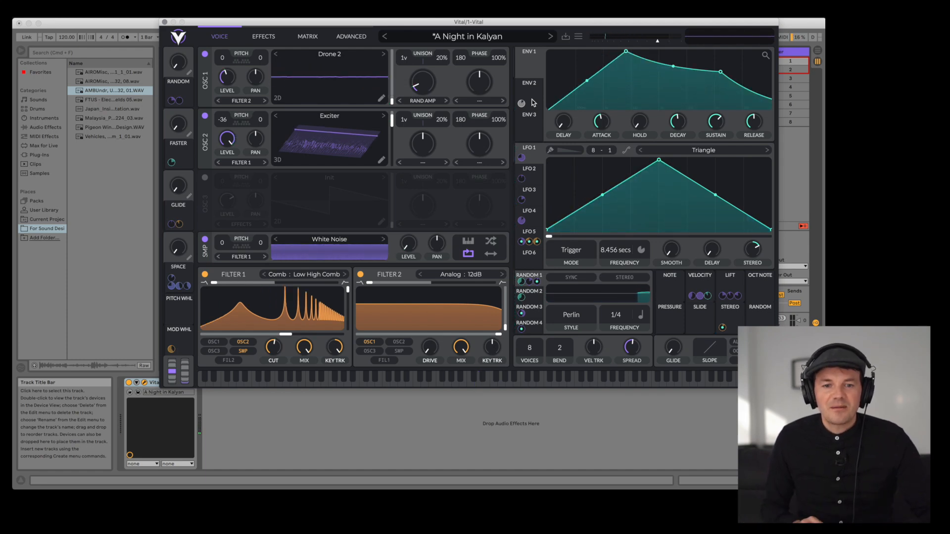
- Switch Oscillator 1 to 3D view and reshape the attack, decay and sustain points of ENV1 and ENV2
click(277, 98)
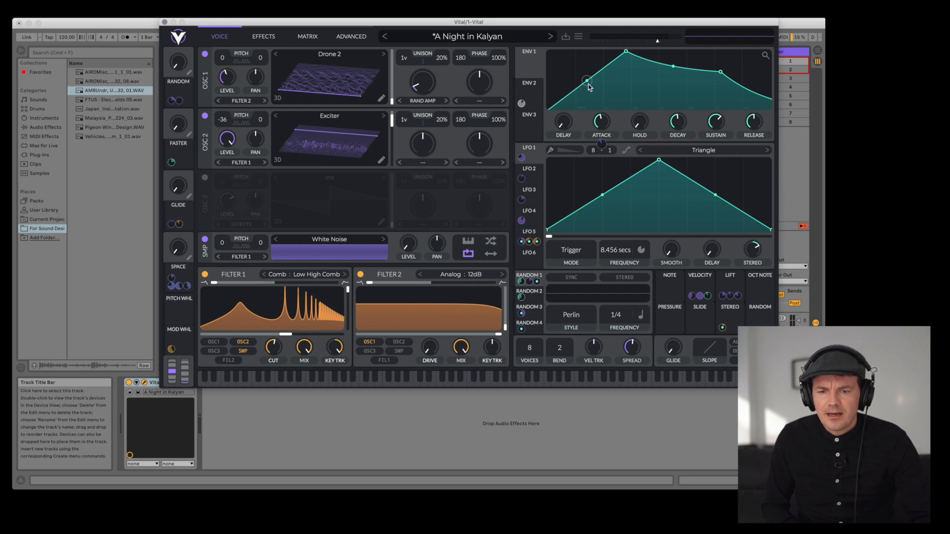
drag(589, 86, 611, 103)
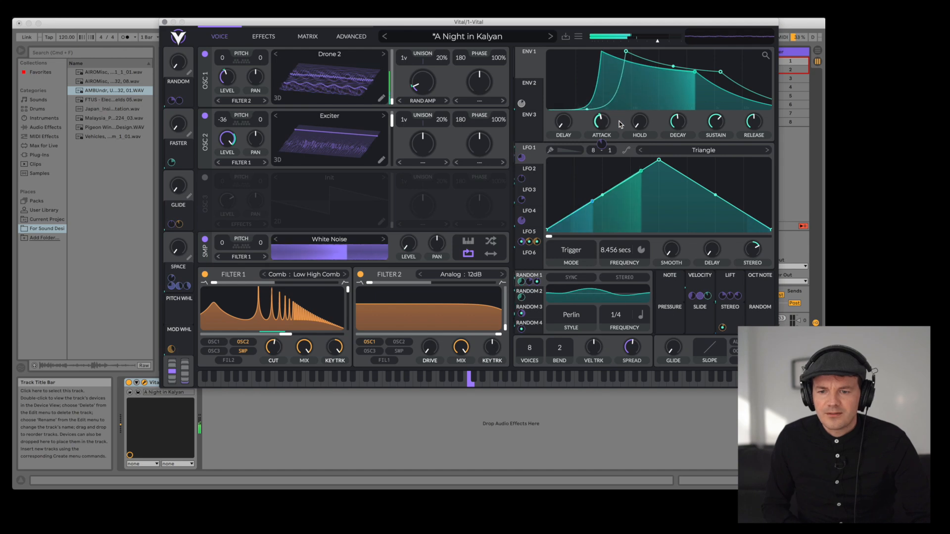
drag(668, 71, 668, 115)
click(539, 84)
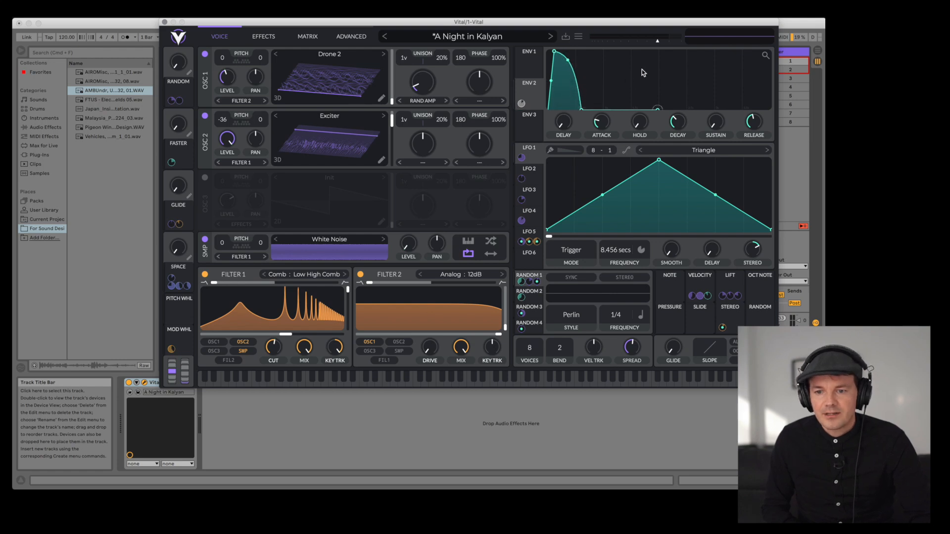
drag(716, 127, 724, 89)
drag(624, 98, 685, 73)
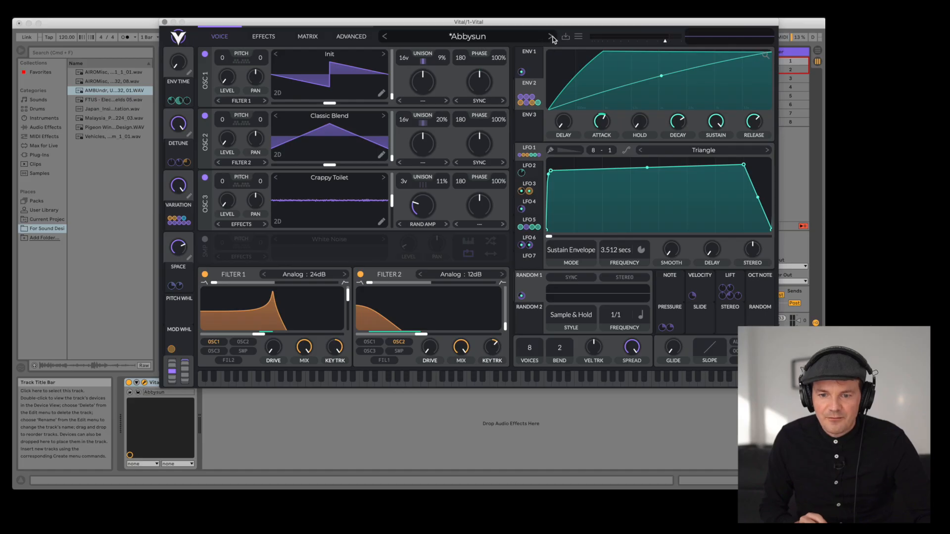
- Step to the next preset, then open the preset browser and load the Float Chords preset
click(551, 37)
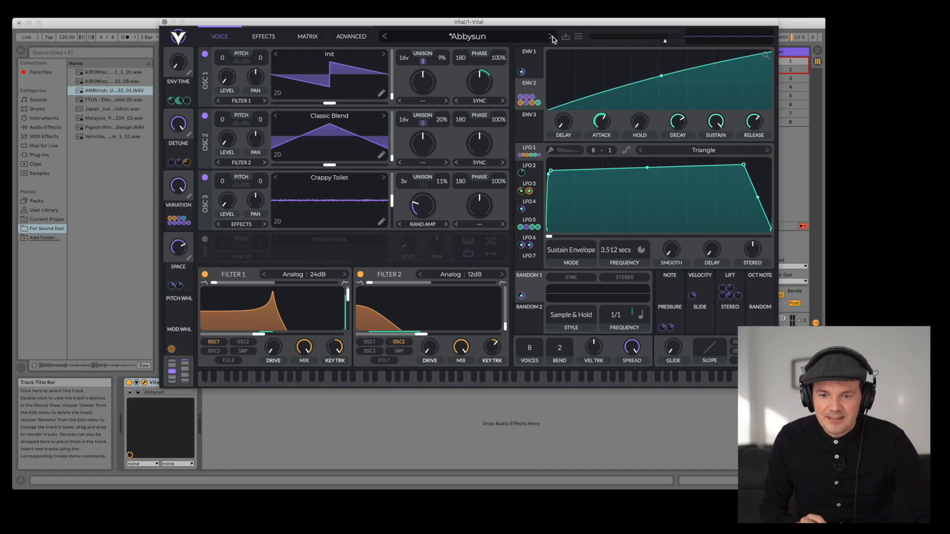
click(514, 38)
scroll(479, 231, down, 2)
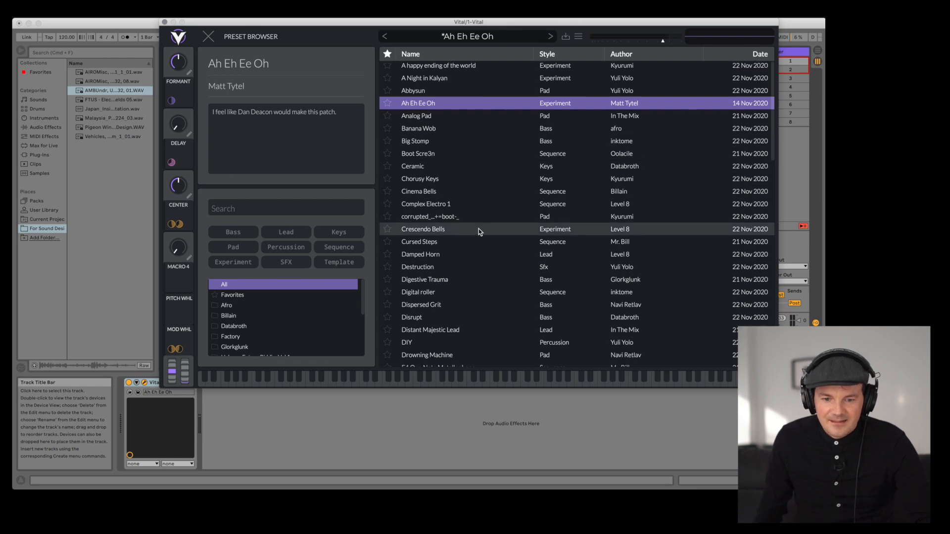
scroll(479, 230, down, 5)
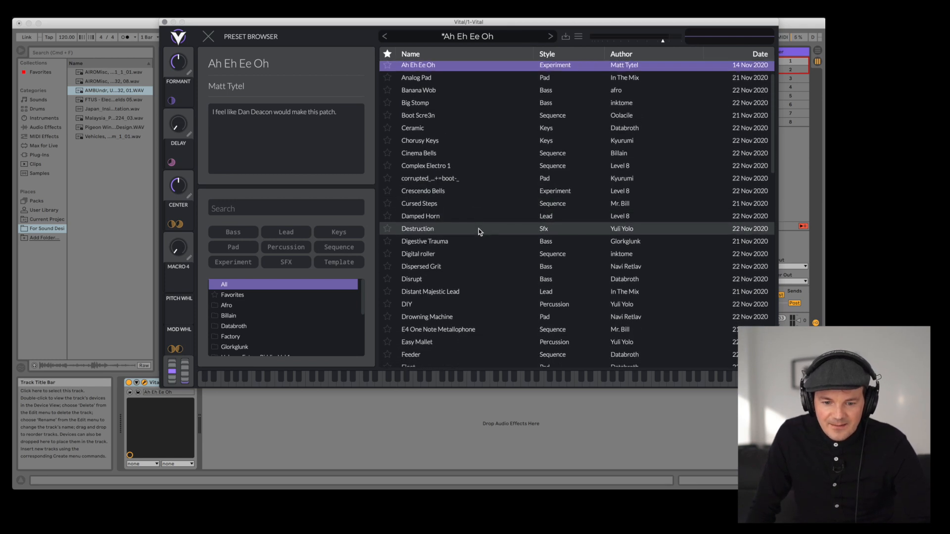
scroll(479, 228, down, 1)
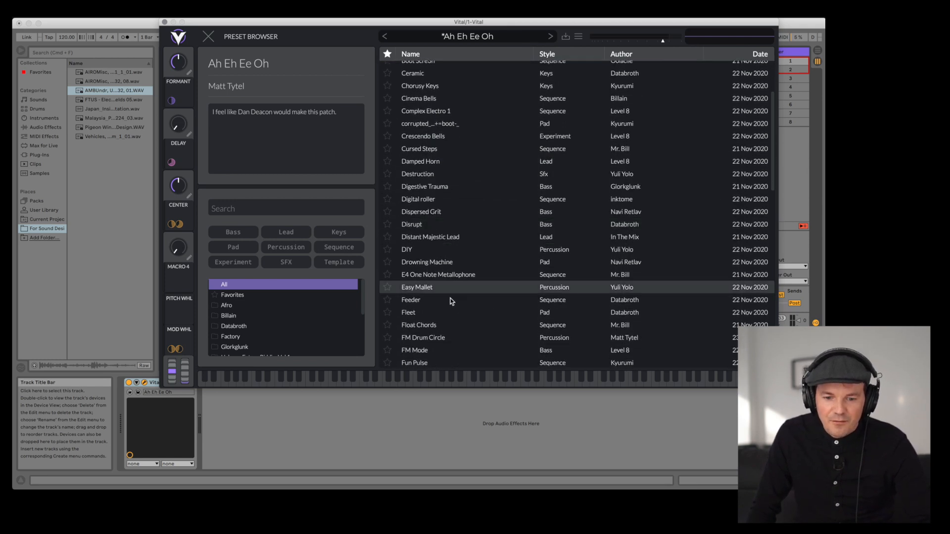
click(426, 328)
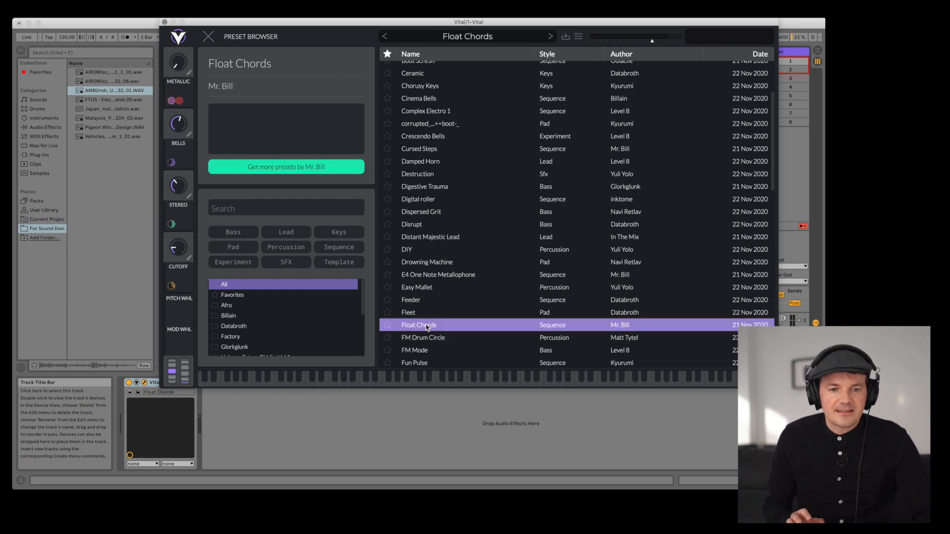
click(208, 37)
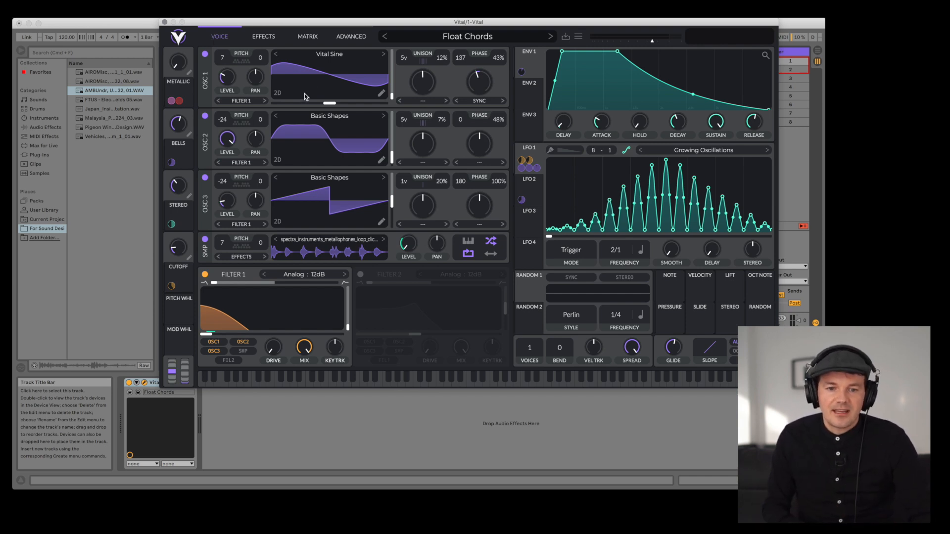
- Switch Oscillators 1, 2 and 3 to 3D wavetable view
click(277, 93)
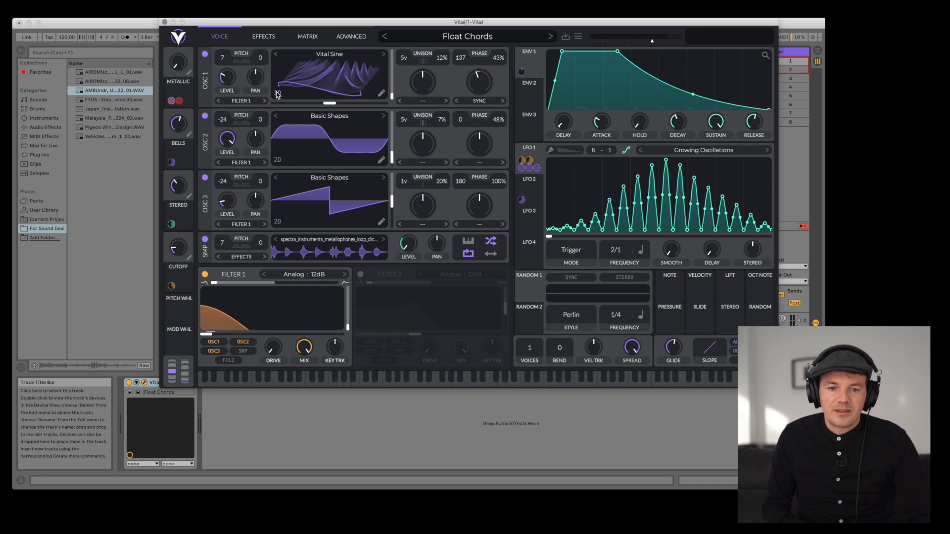
click(277, 160)
click(277, 222)
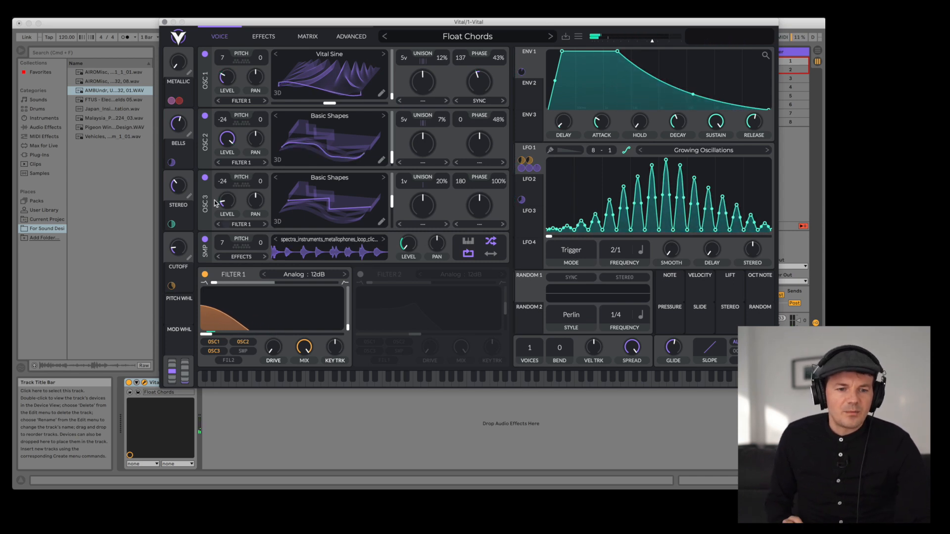
- Load the FTUS Electromagnetic Fields 05 recording into Oscillator 1 as a wavetable and shift its frame position
click(95, 101)
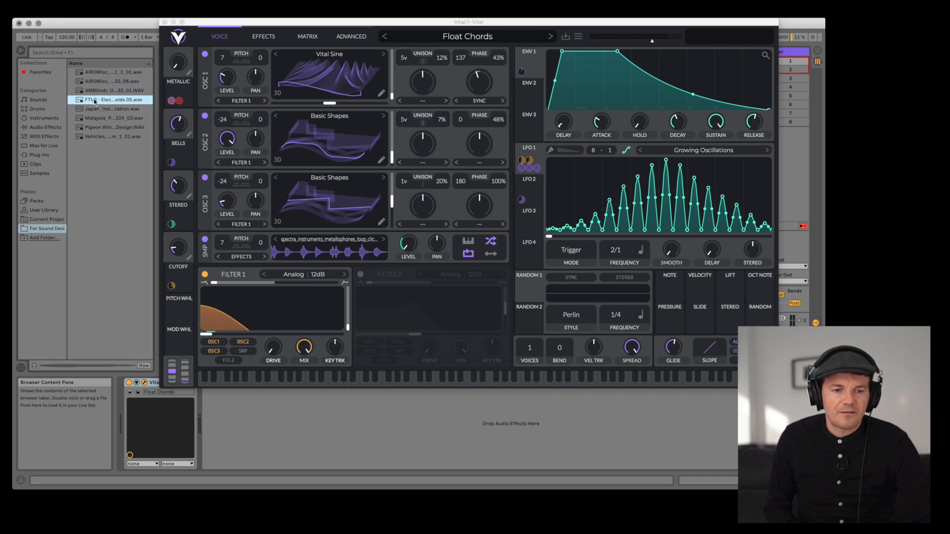
drag(94, 102, 310, 66)
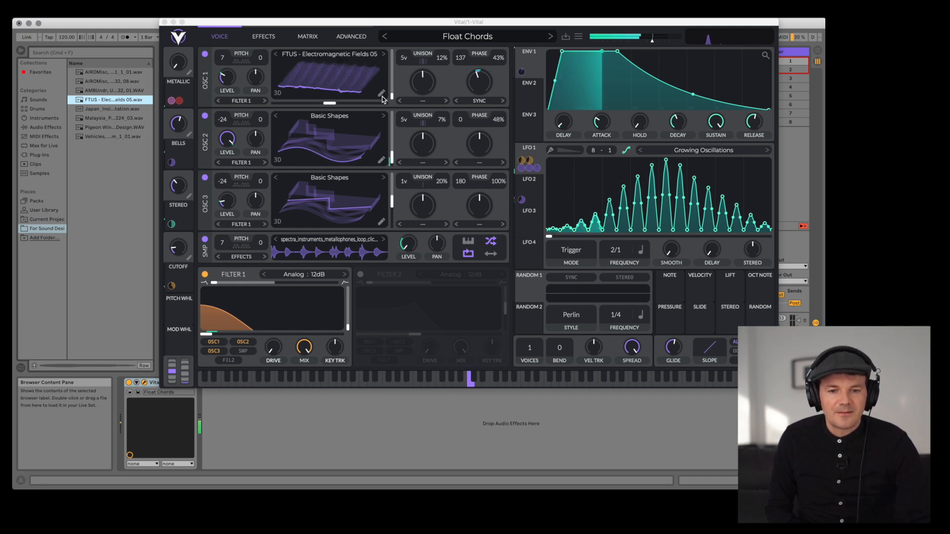
drag(392, 96, 390, 74)
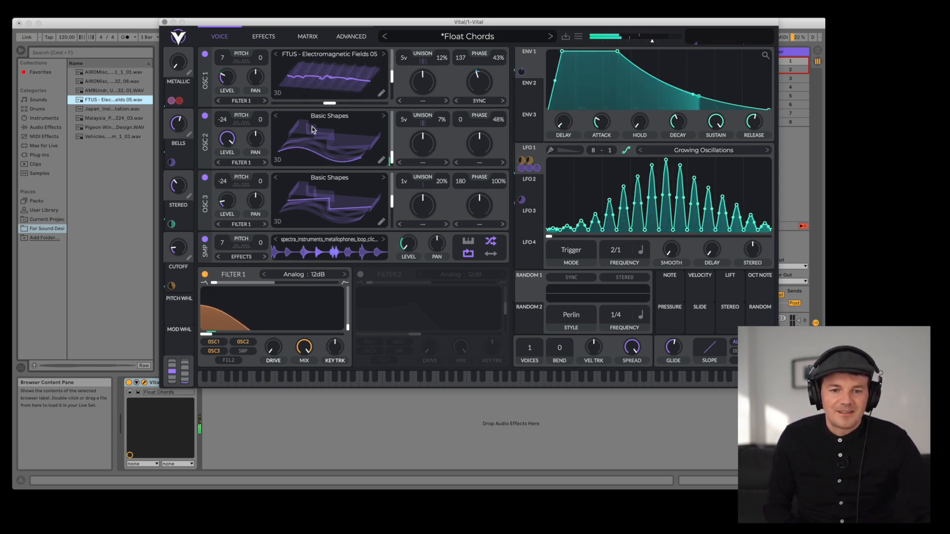
- Load the Vehicles train recording into Oscillator 2 as a wavetable and set its pitch to 1 semitone
drag(389, 157, 390, 144)
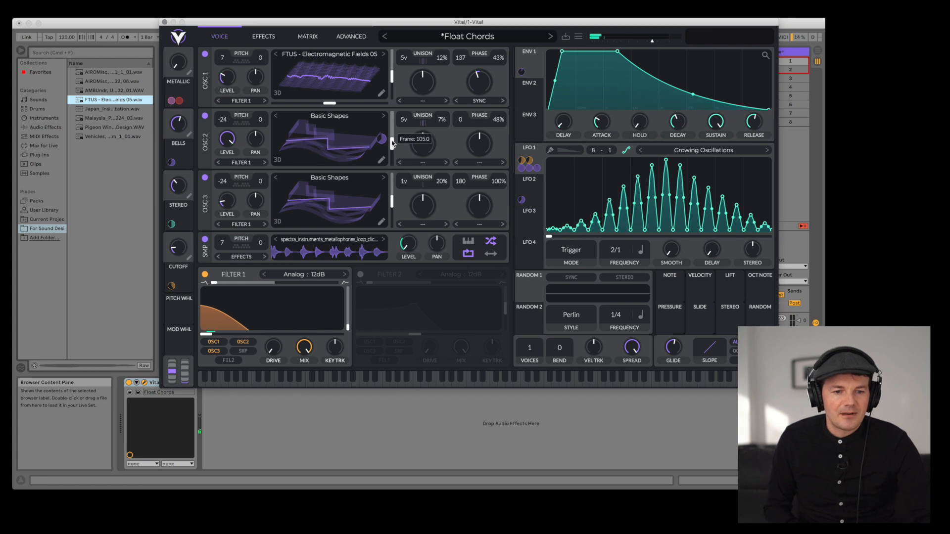
click(98, 73)
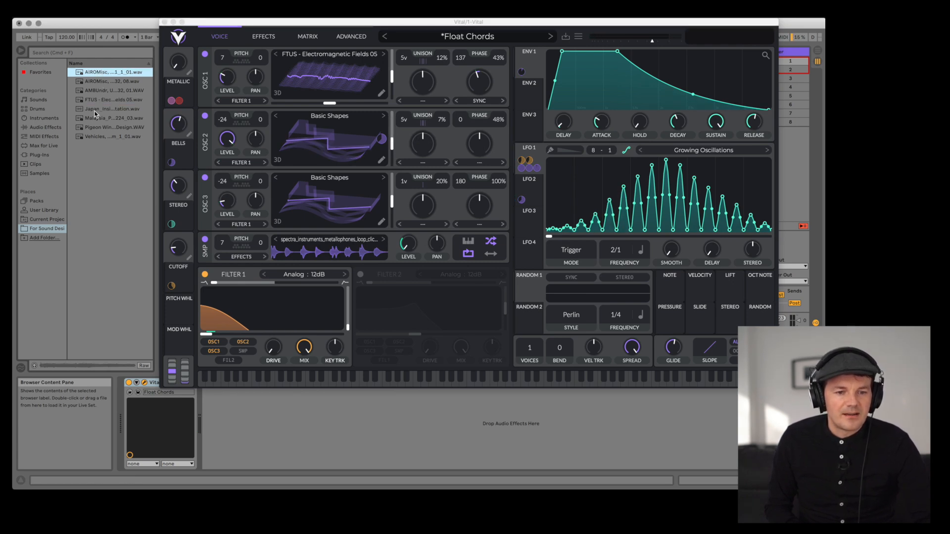
click(95, 137)
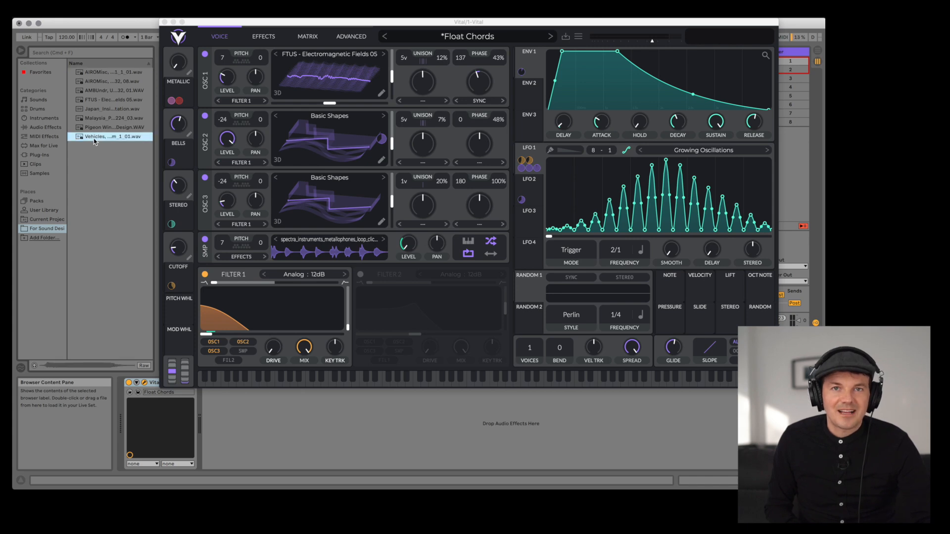
drag(95, 142, 329, 126)
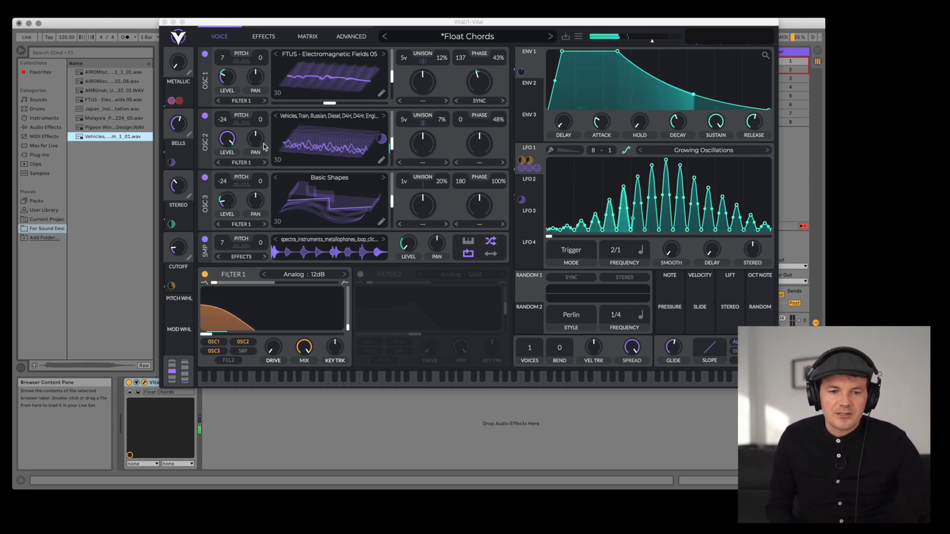
drag(221, 121, 227, 65)
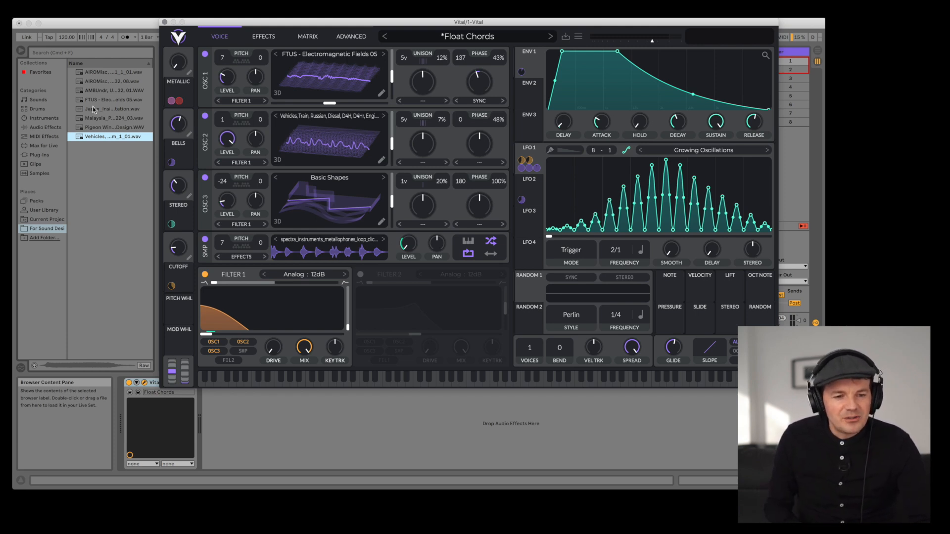
- Load the Pigeon Wing recording into Oscillator 3 and the AMBUndr underwater recording into the sample oscillator
click(100, 130)
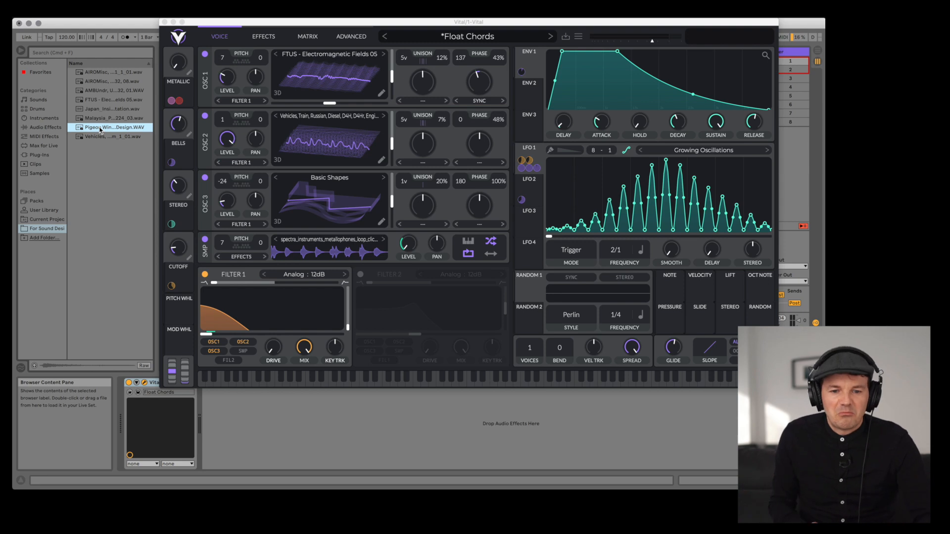
drag(100, 130, 320, 192)
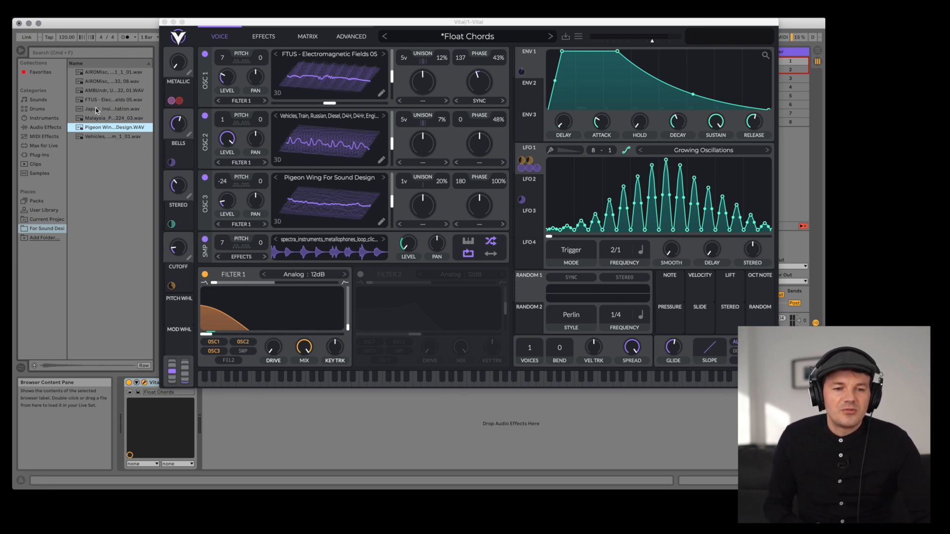
click(96, 91)
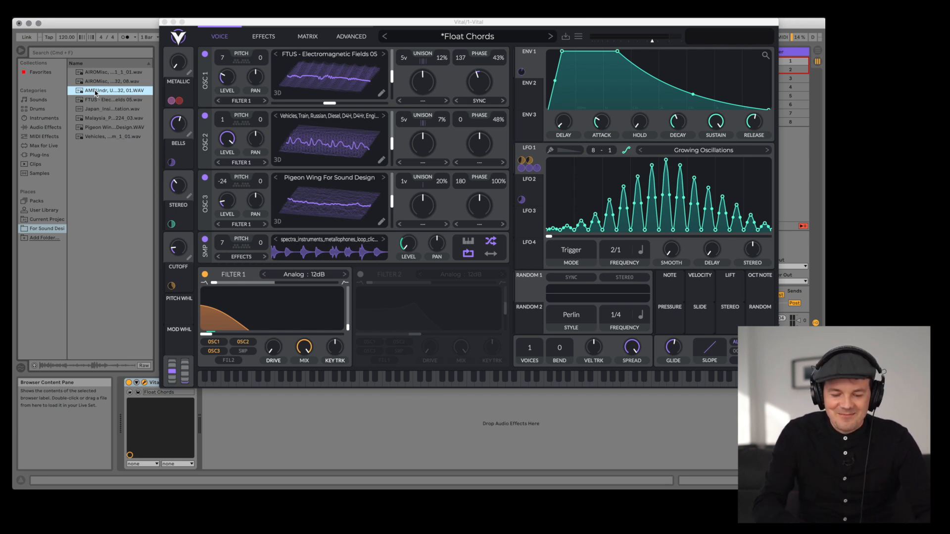
drag(95, 91, 317, 255)
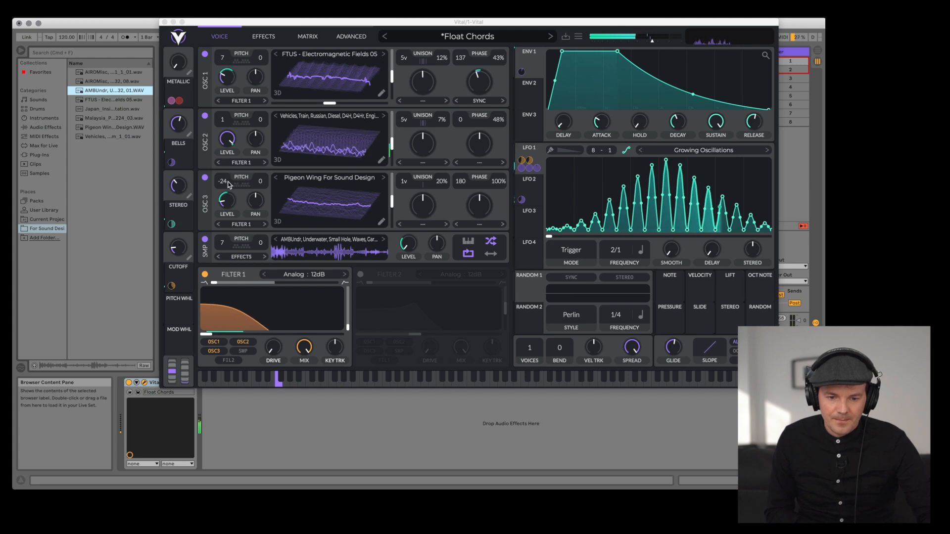
- Shift Oscillator 2's wavetable frame position
mouse_move(392, 203)
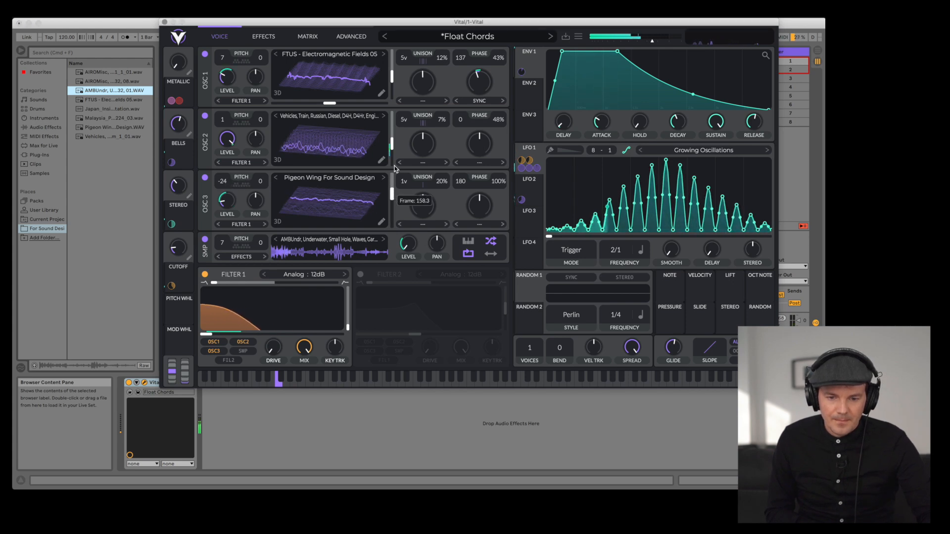
drag(392, 144, 391, 127)
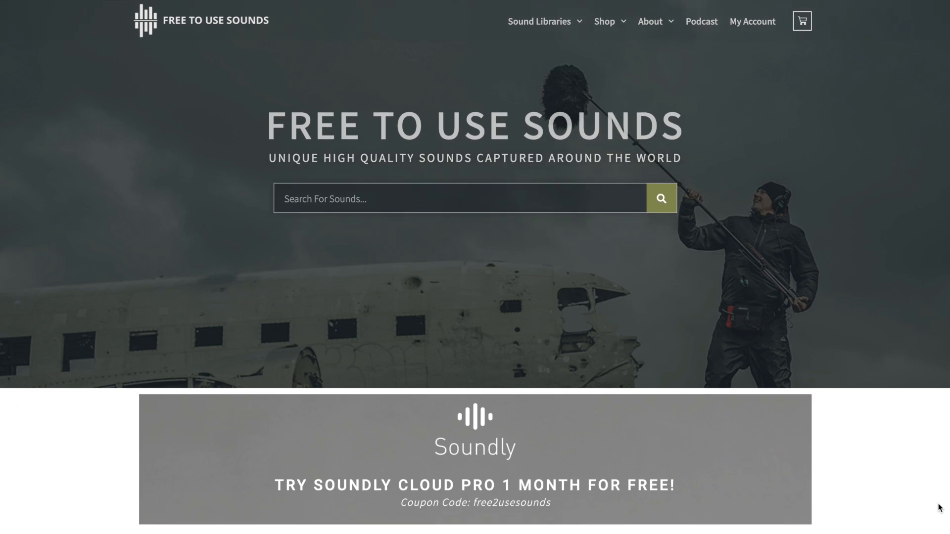
- Browse the sound library website's field recording packs
scroll(475, 267, down, 2)
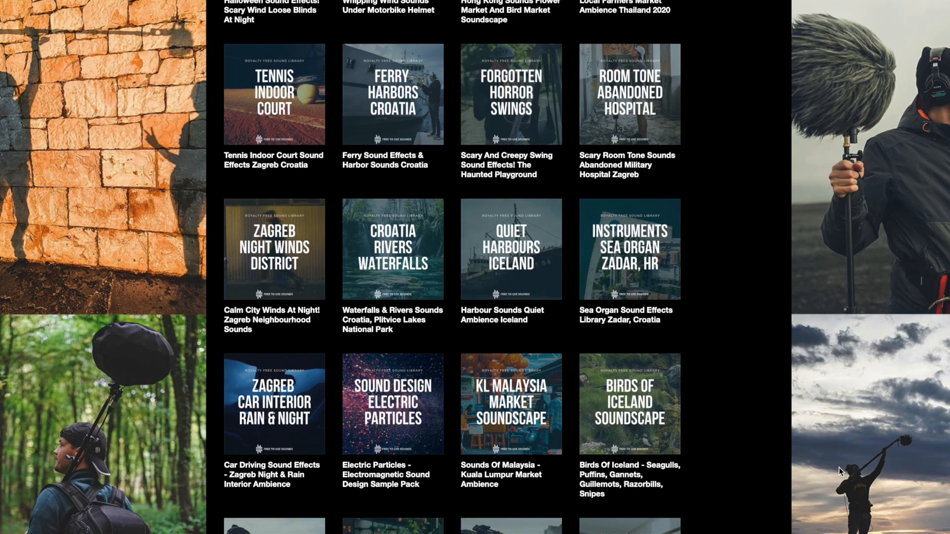
scroll(838, 468, down, 10)
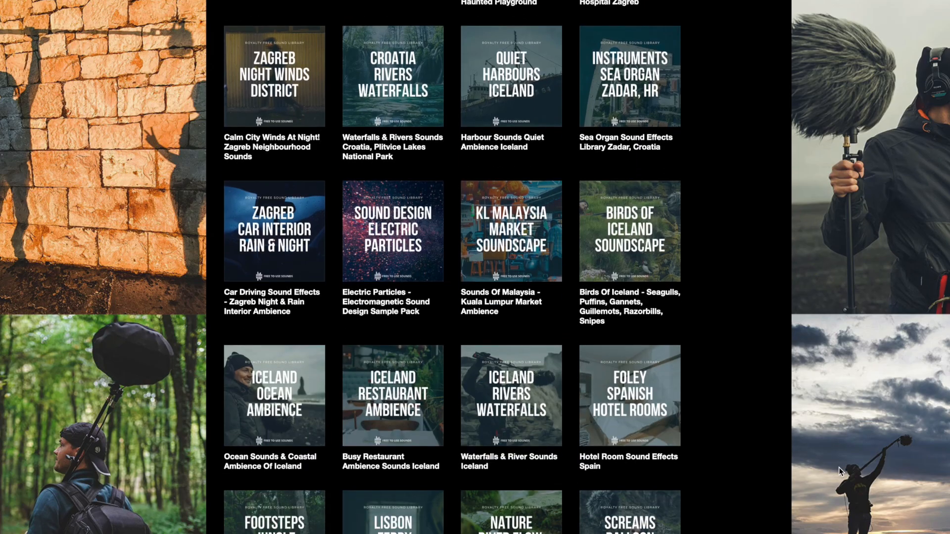
scroll(838, 468, down, 3)
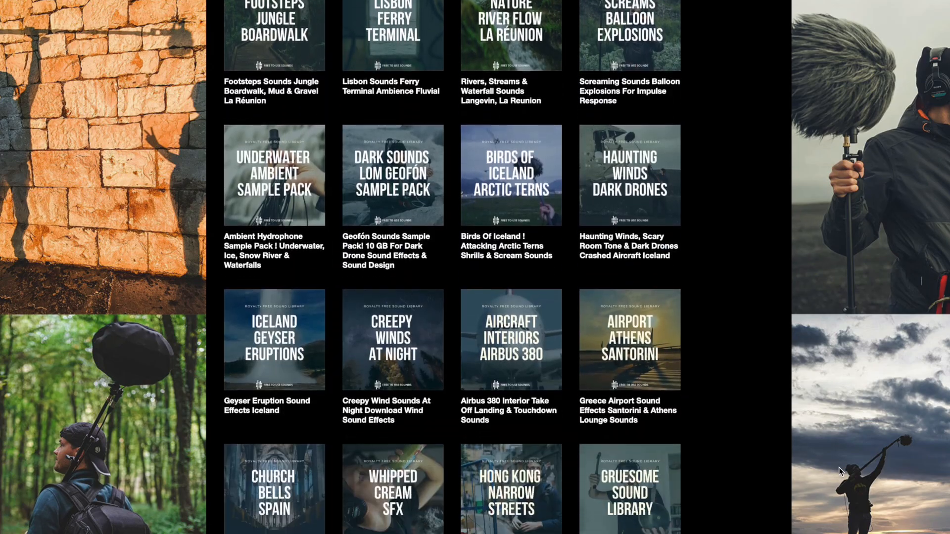